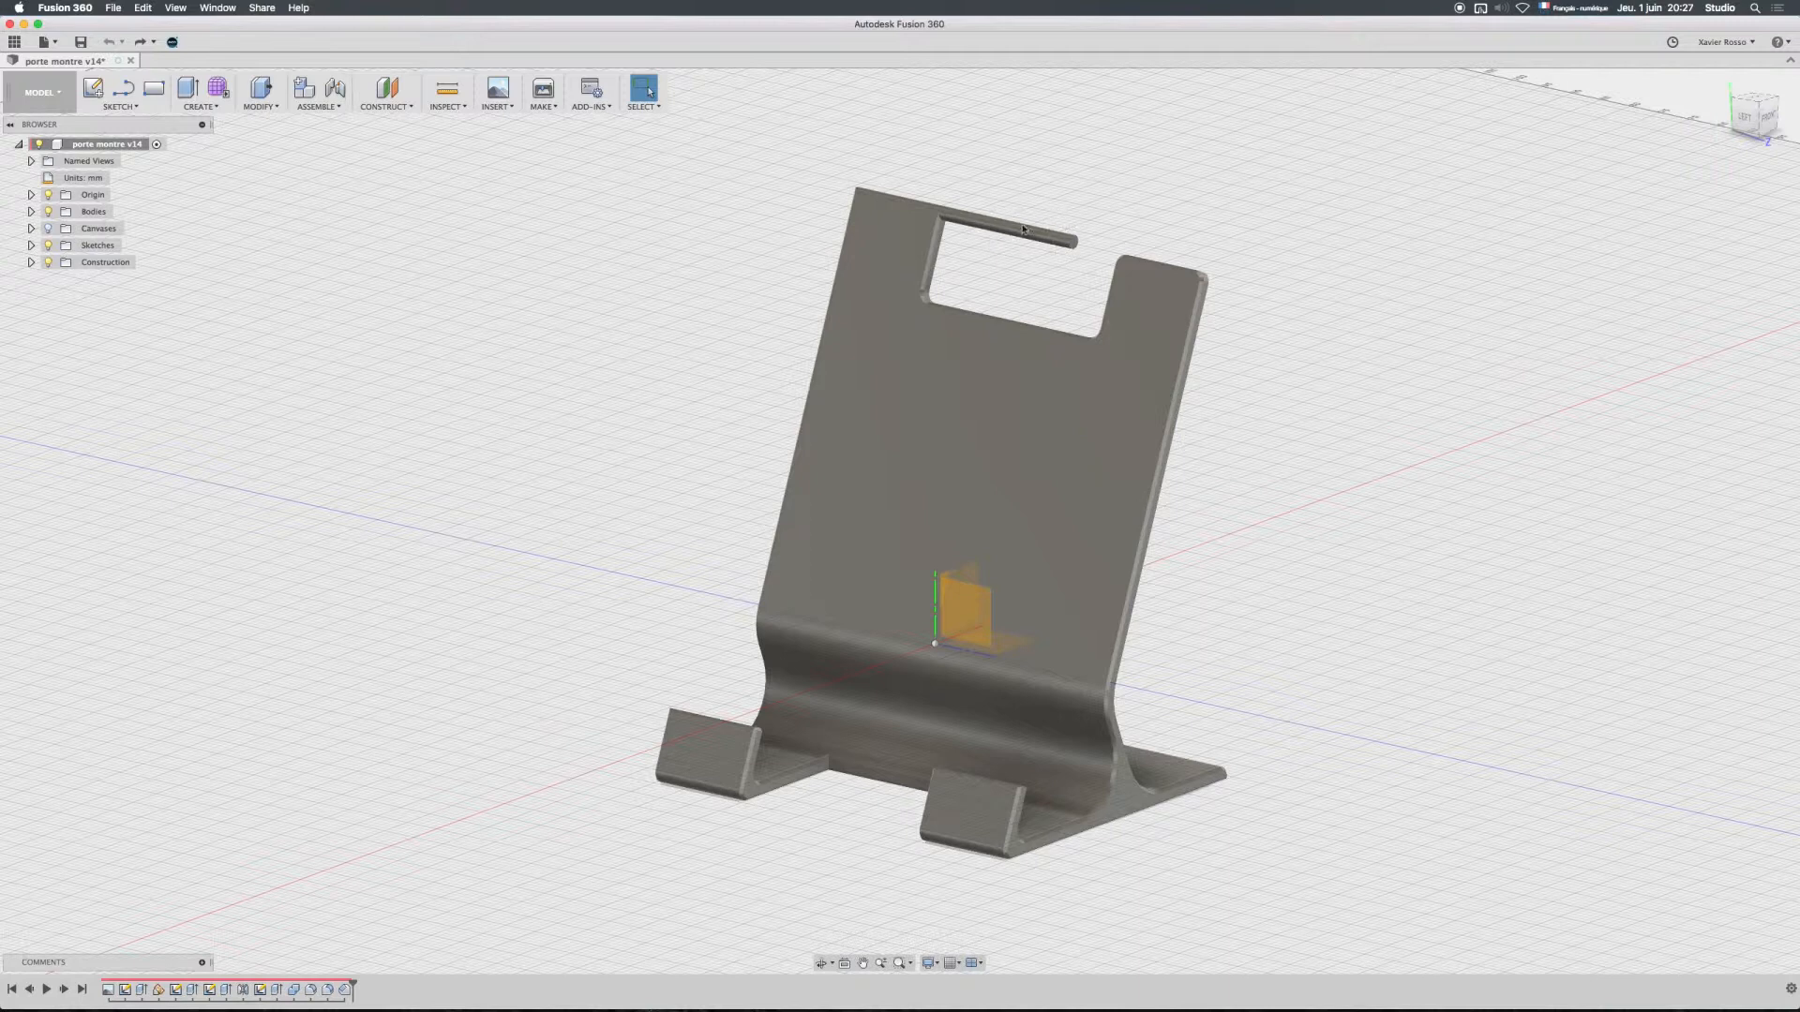
Switch to the Simulation workspace and create a new Static Stress study for the stand
middle_click_drag(1022, 245, 1004, 290, "shift")
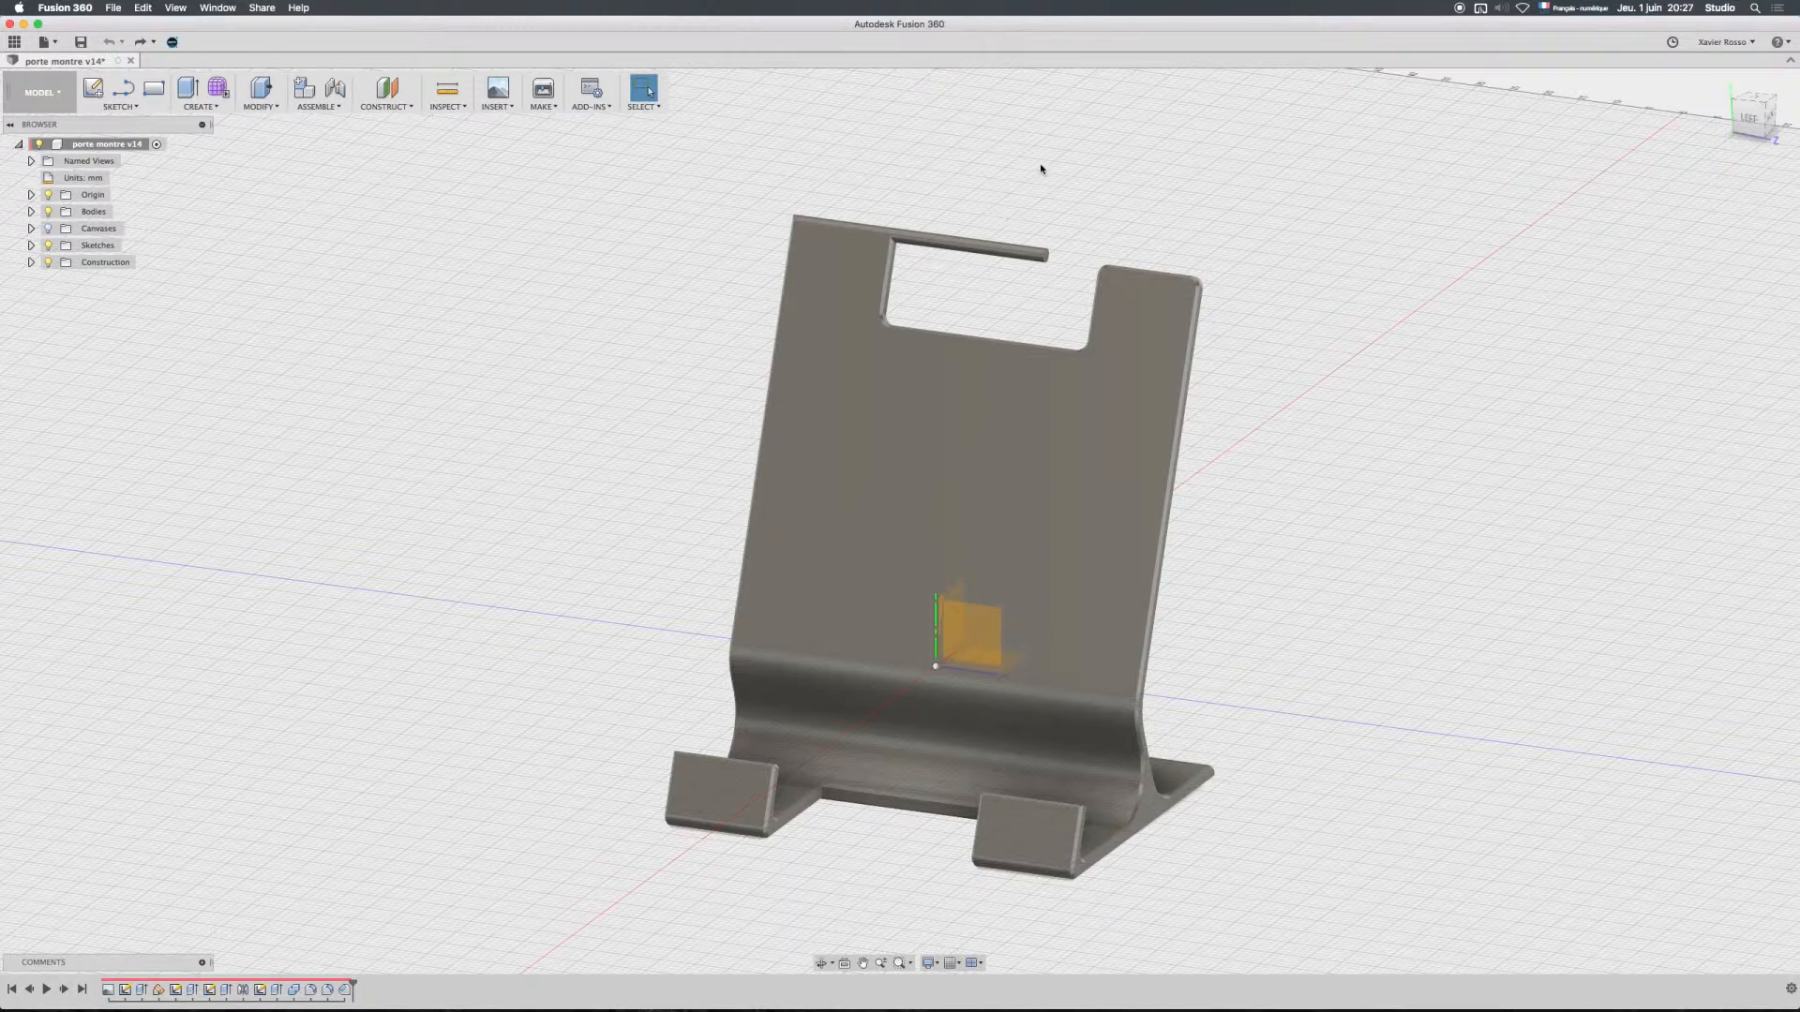
middle_click_drag(1078, 208, 1034, 213, "shift")
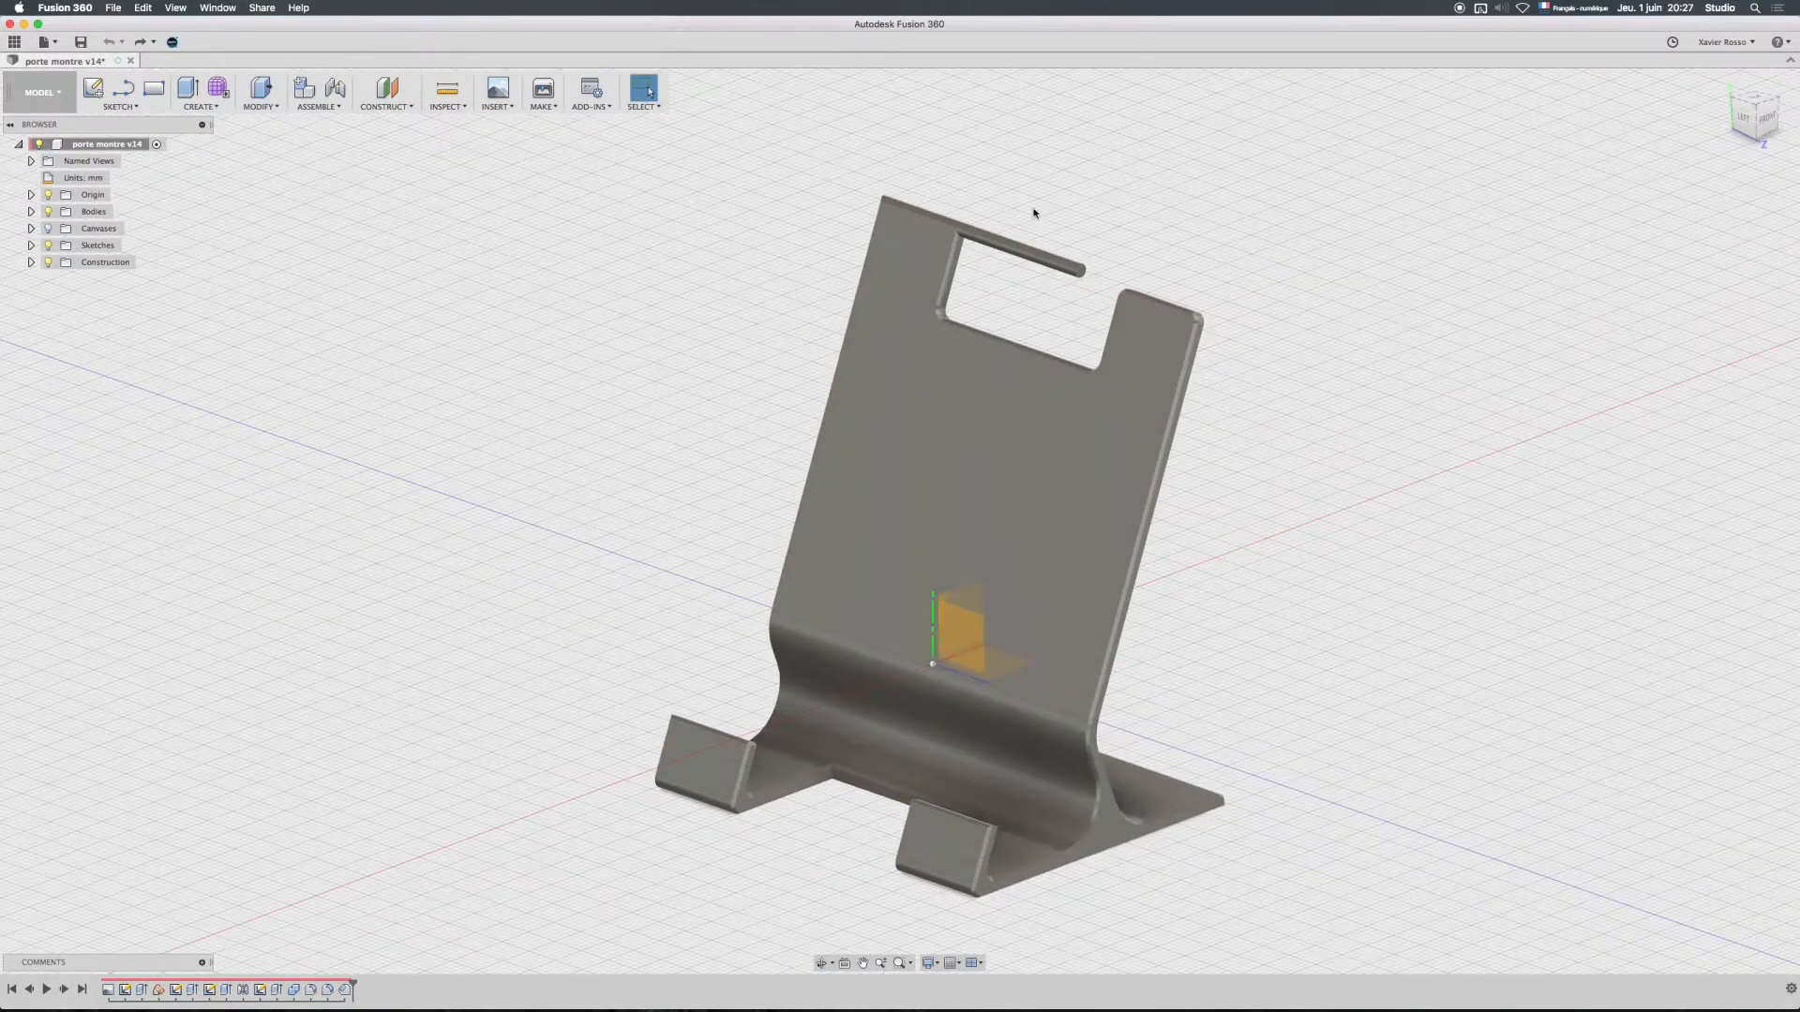
left_click(40, 97)
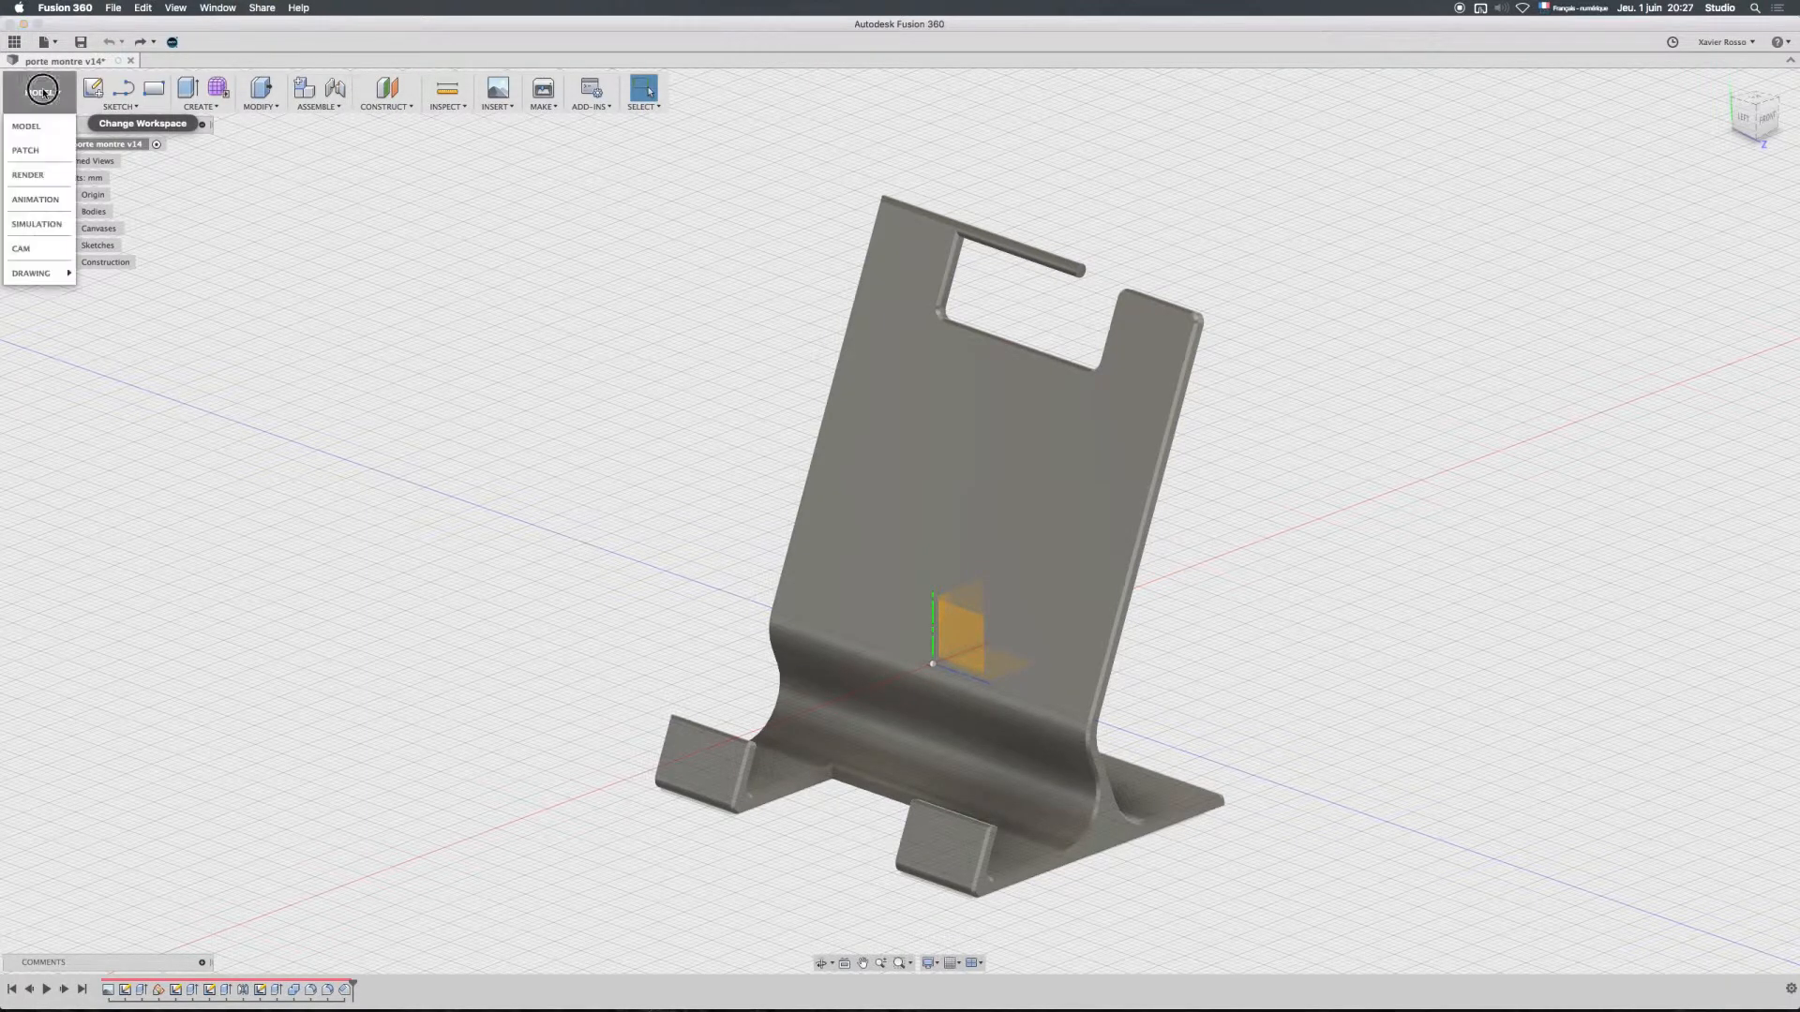
left_click(35, 224)
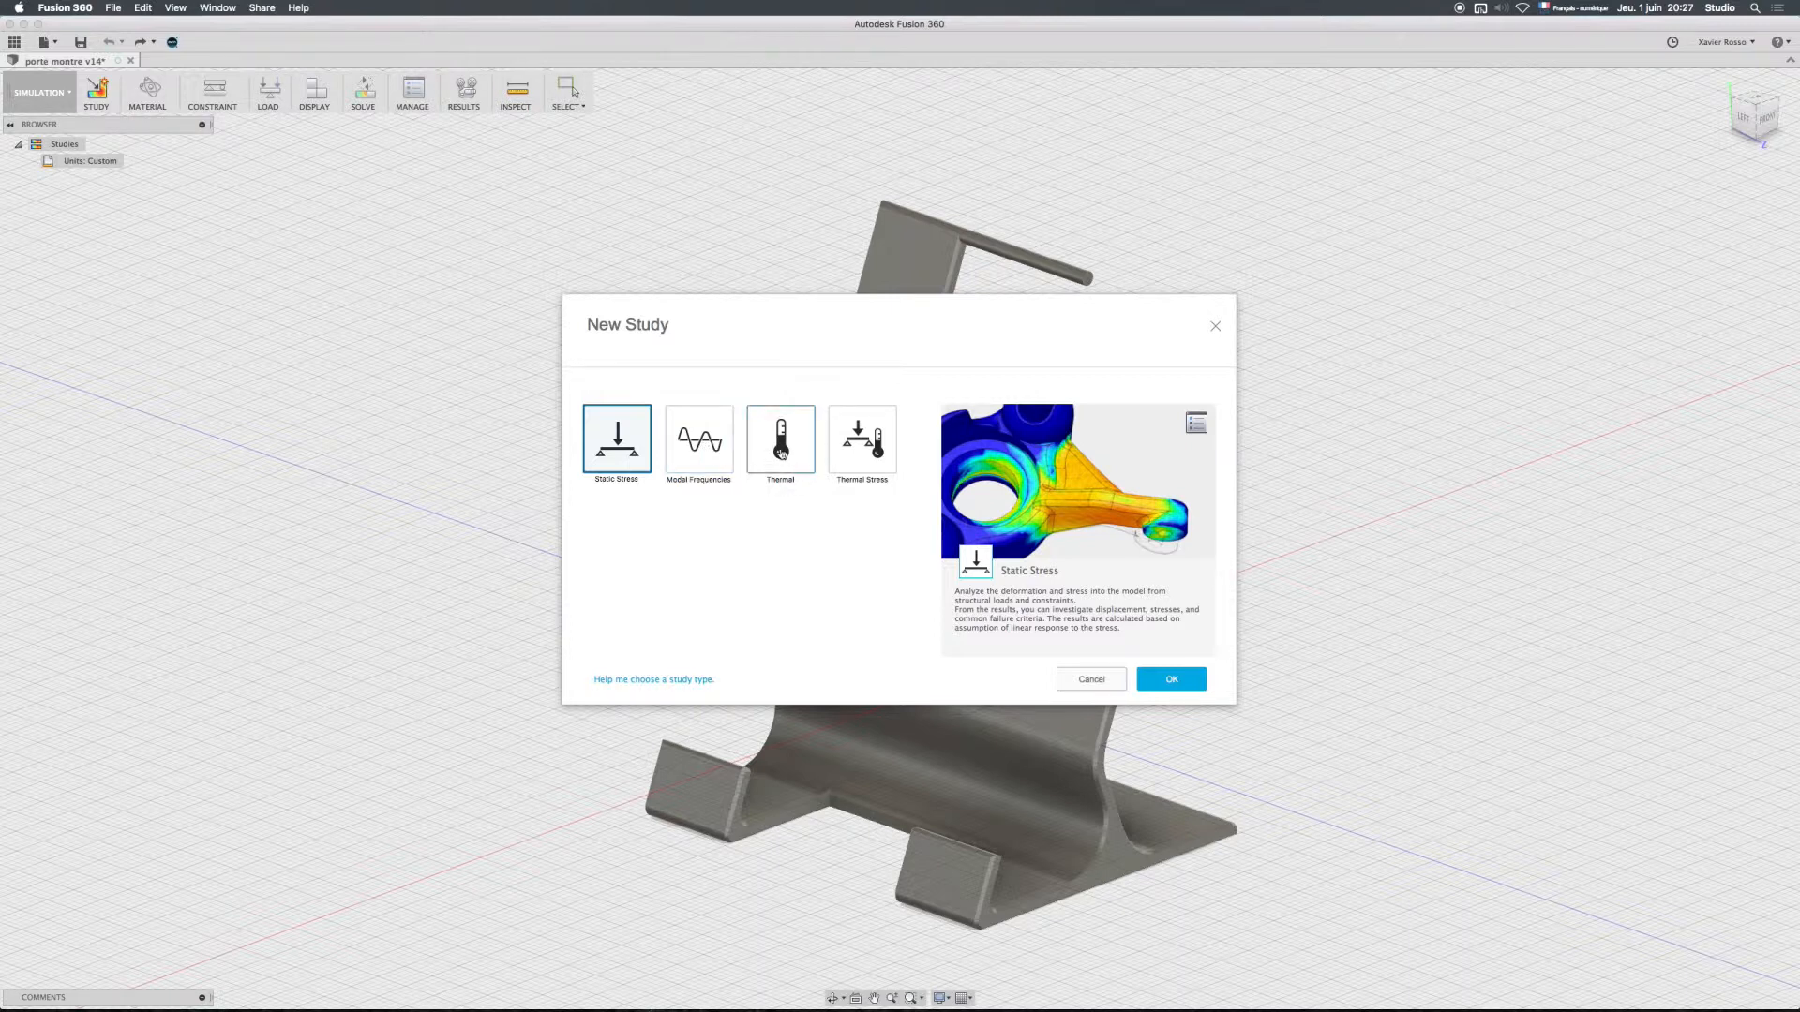
left_click(1184, 681)
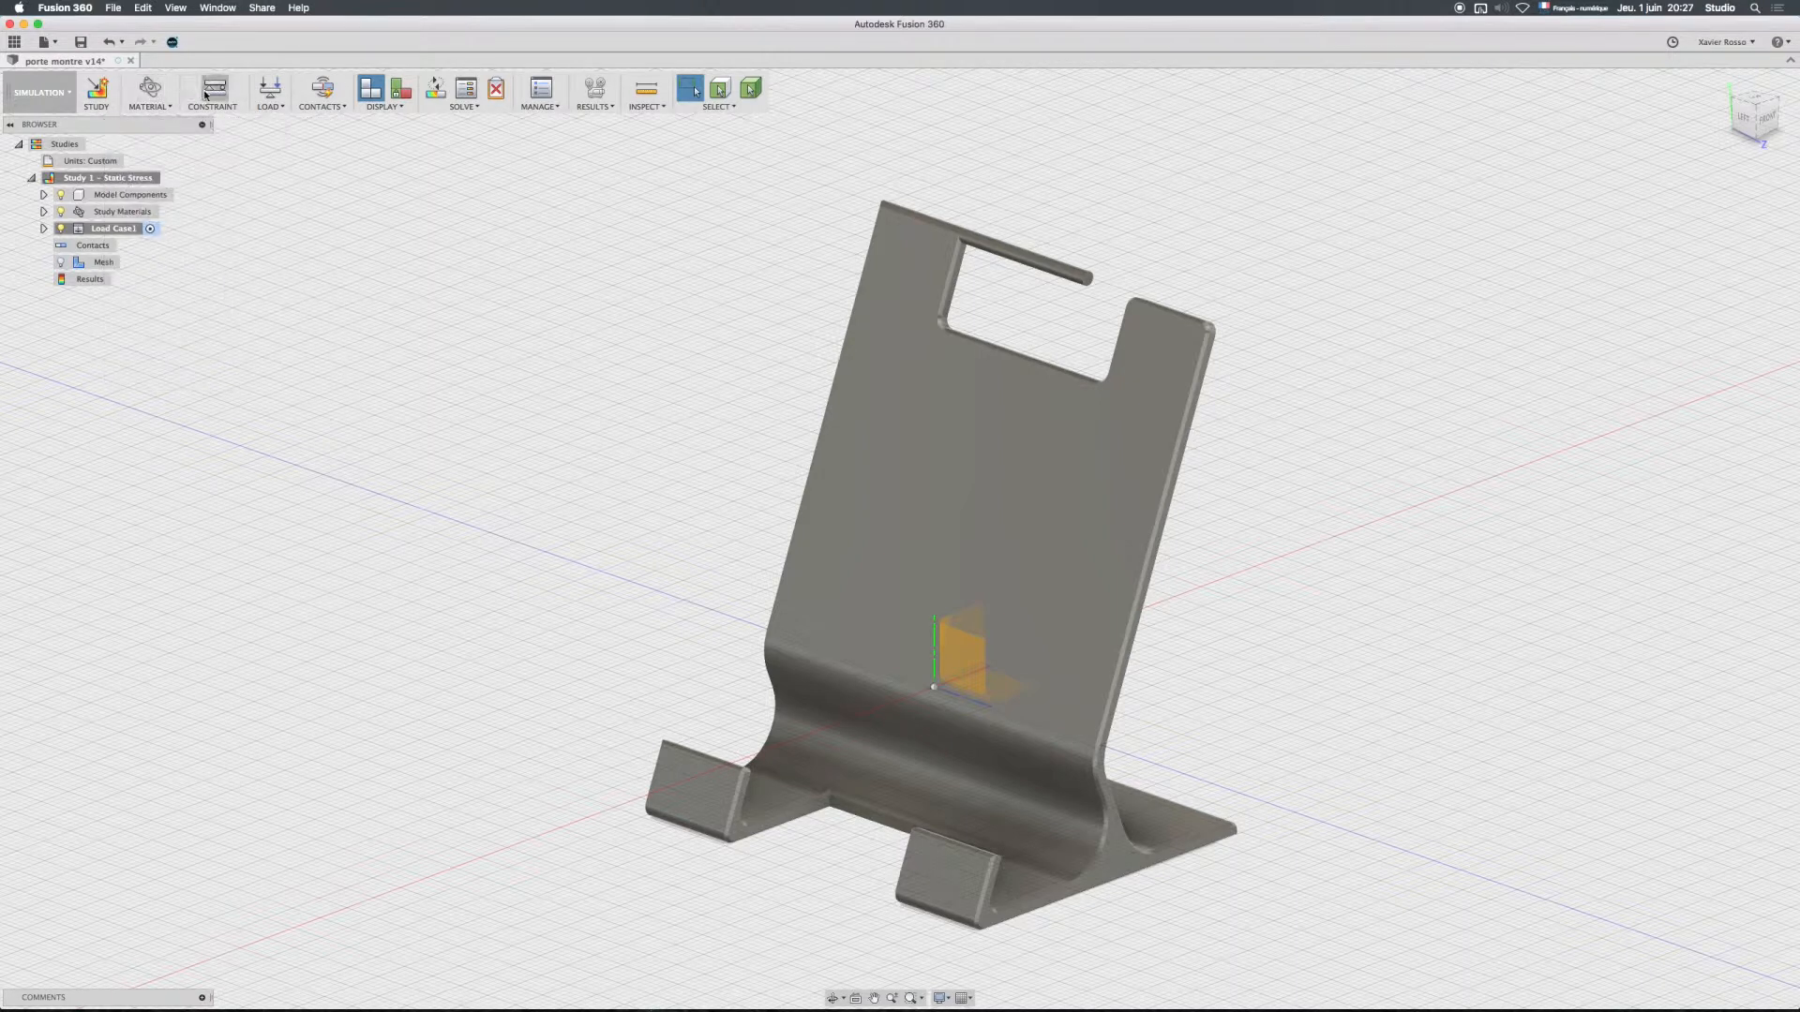
Assign ABS Plastic as the study material of the stand, keeping Yield Strength as the safety factor basis
left_click(141, 108)
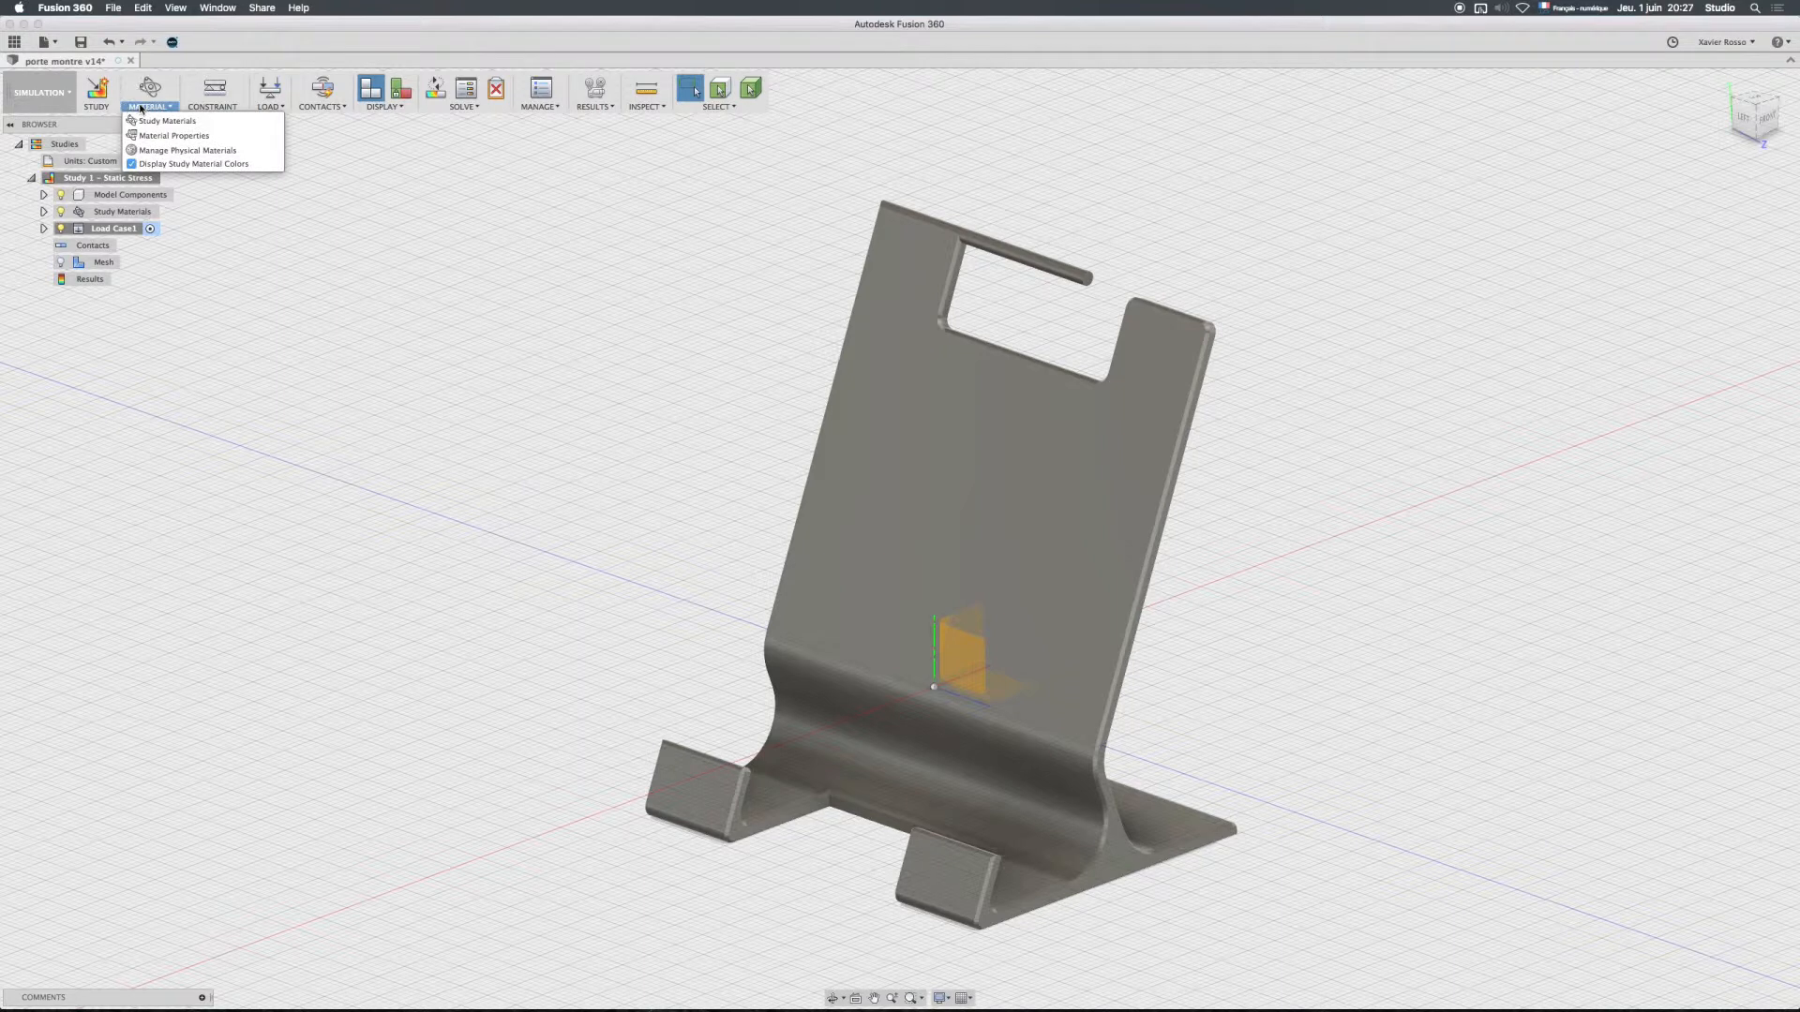
left_click(145, 122)
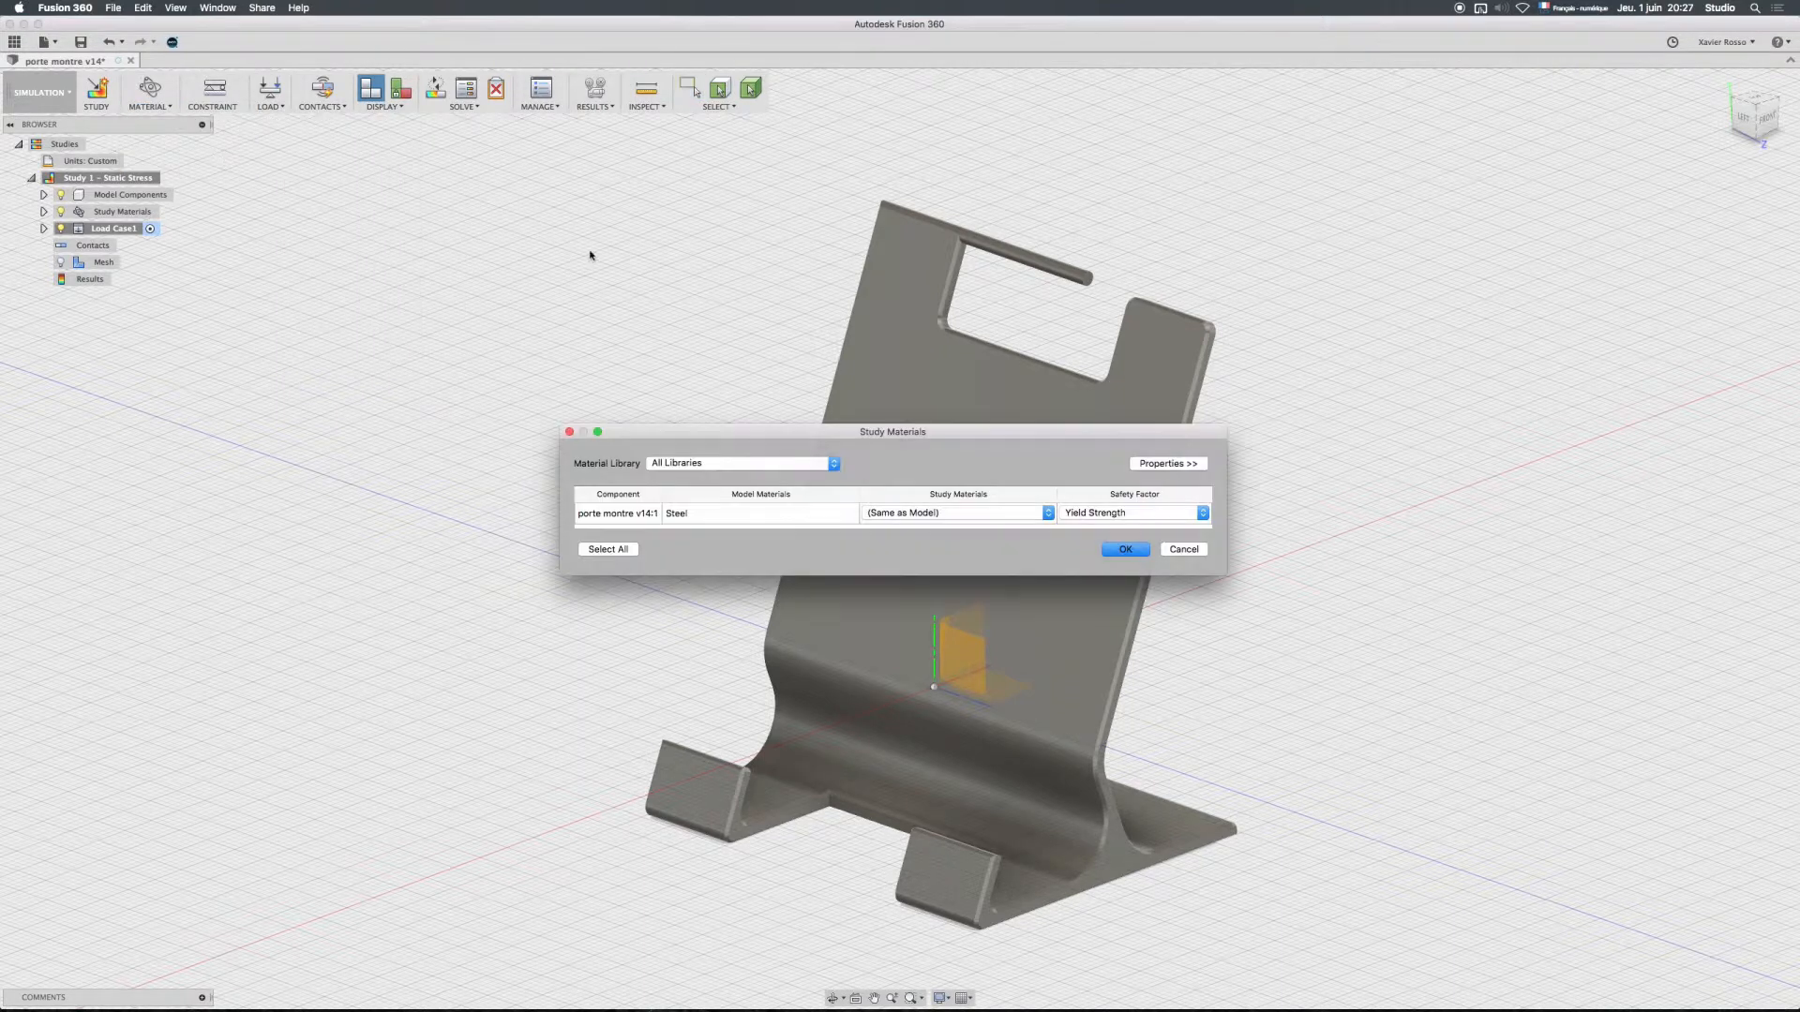
left_click_drag(777, 439, 1234, 79)
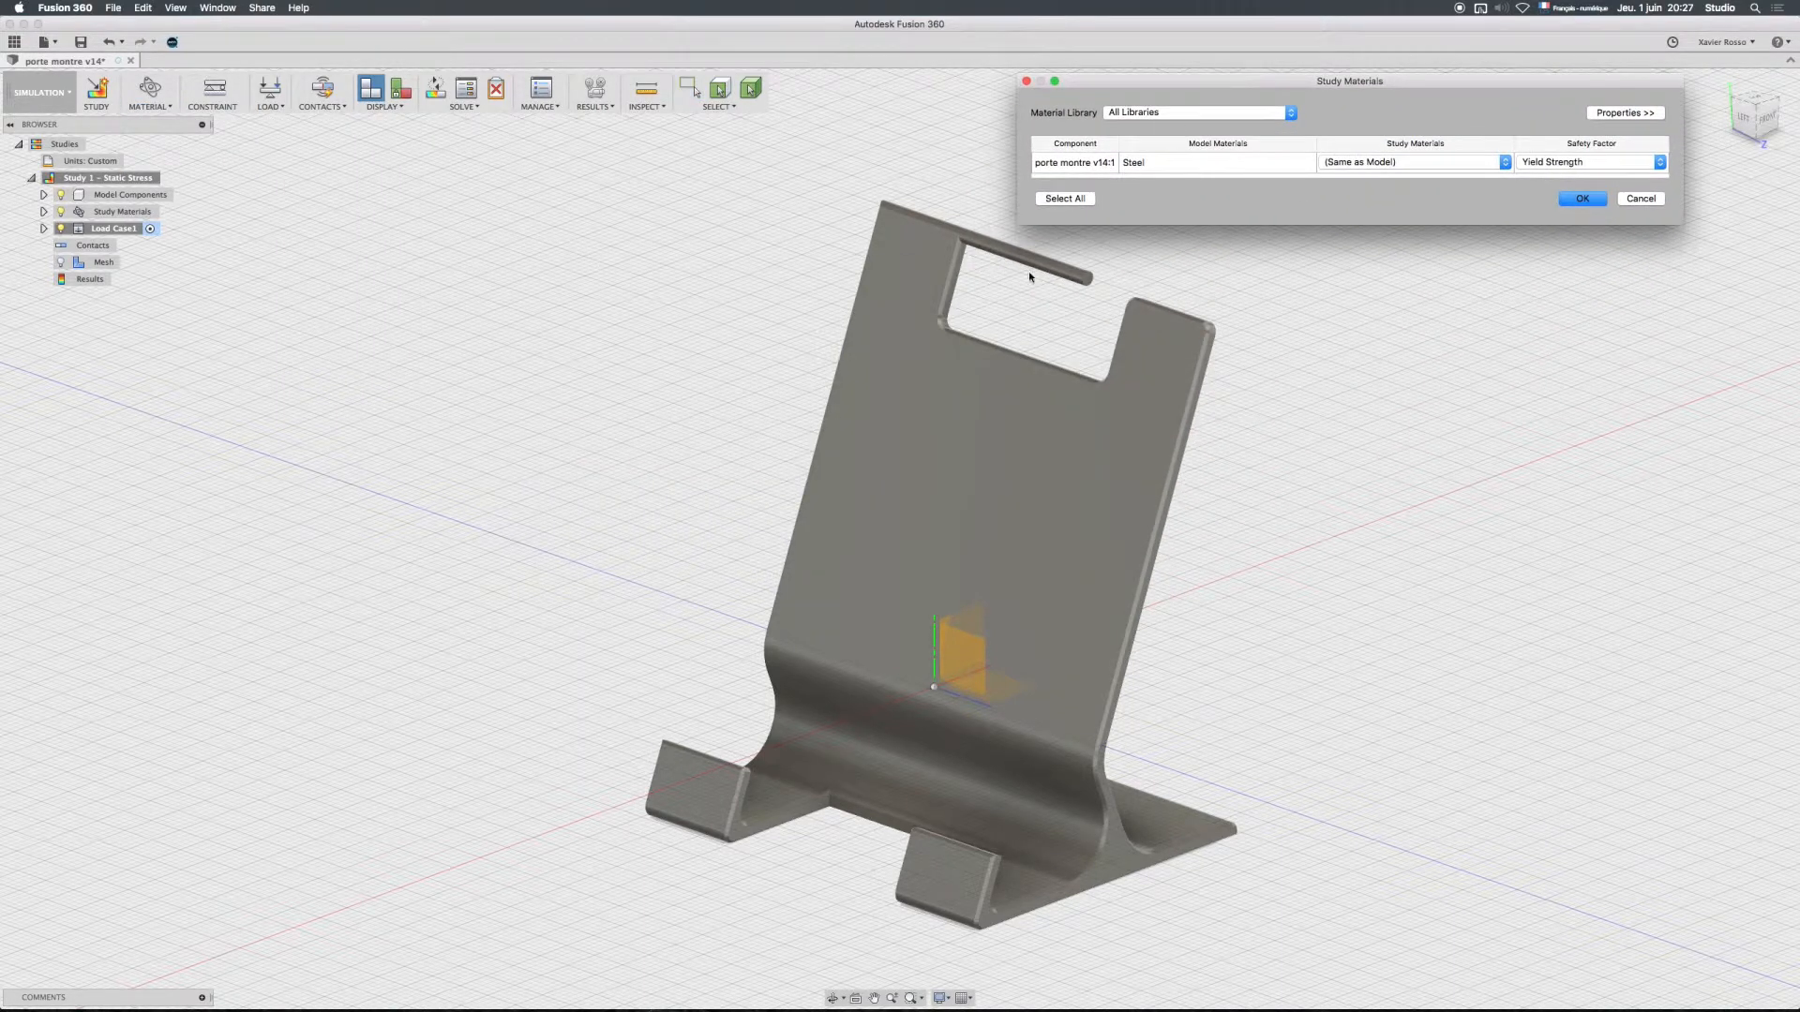
left_click(1502, 163)
left_click(1360, 193)
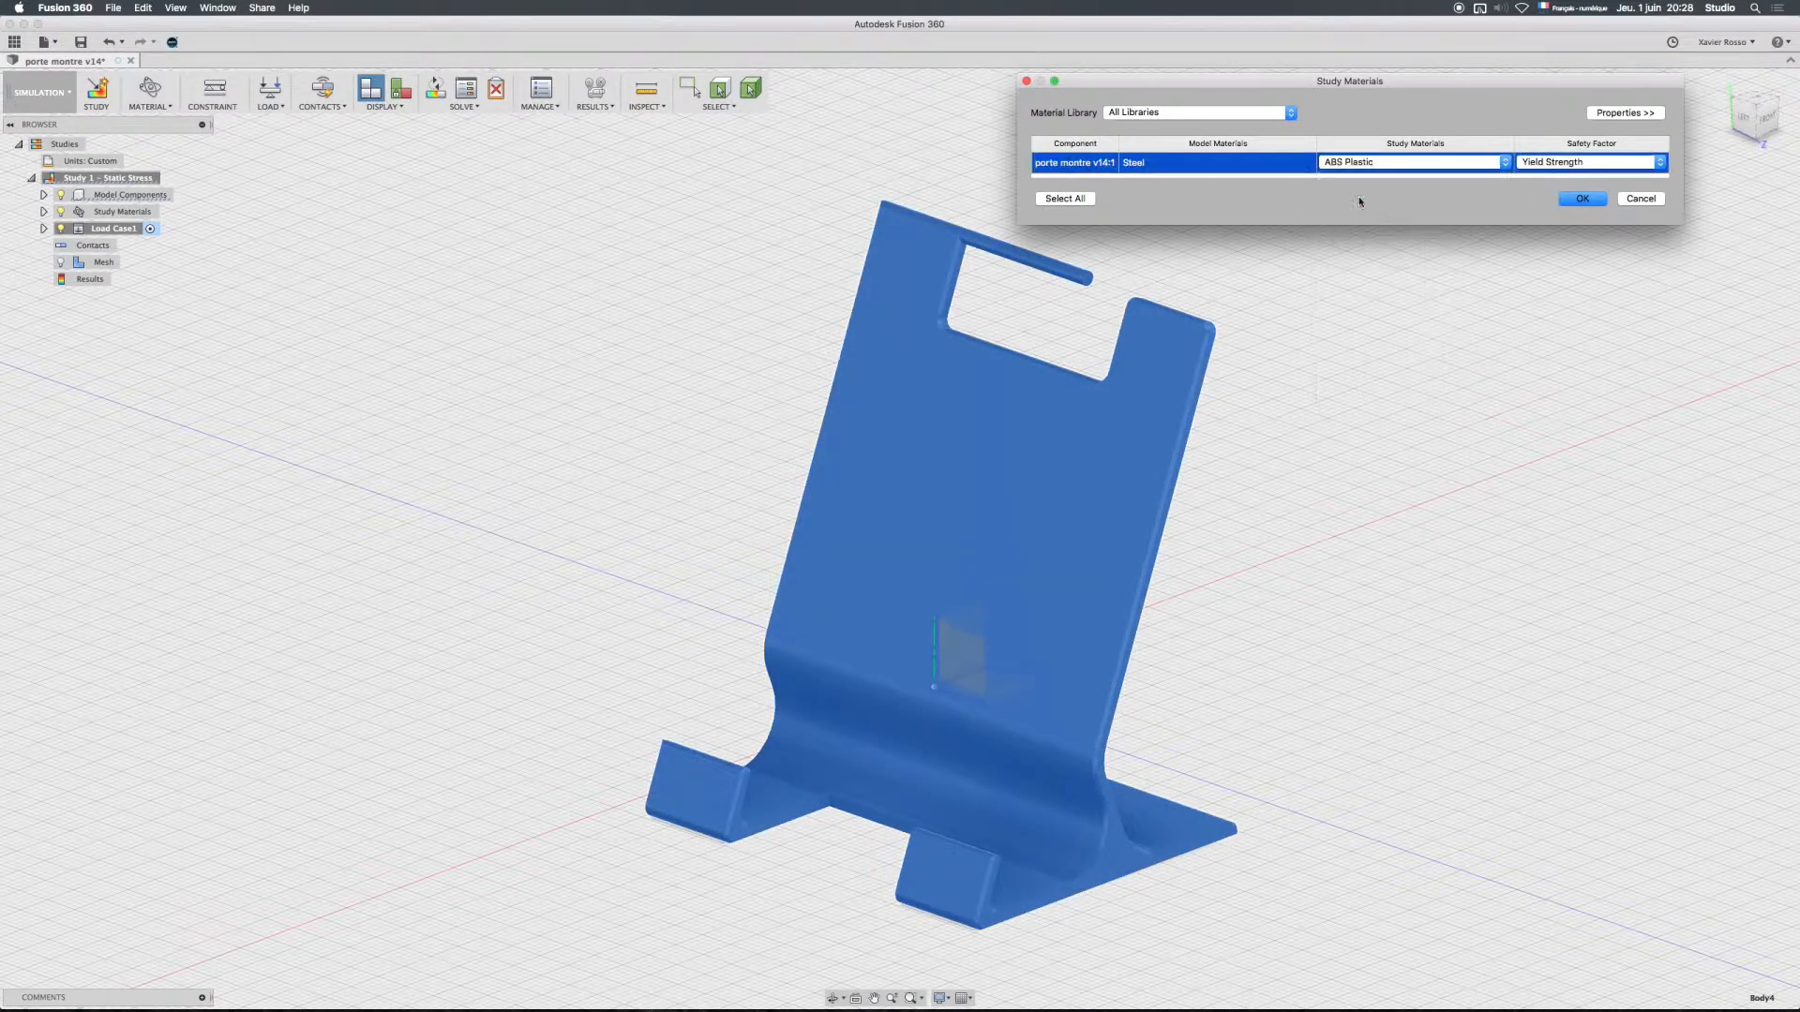
left_click(1582, 199)
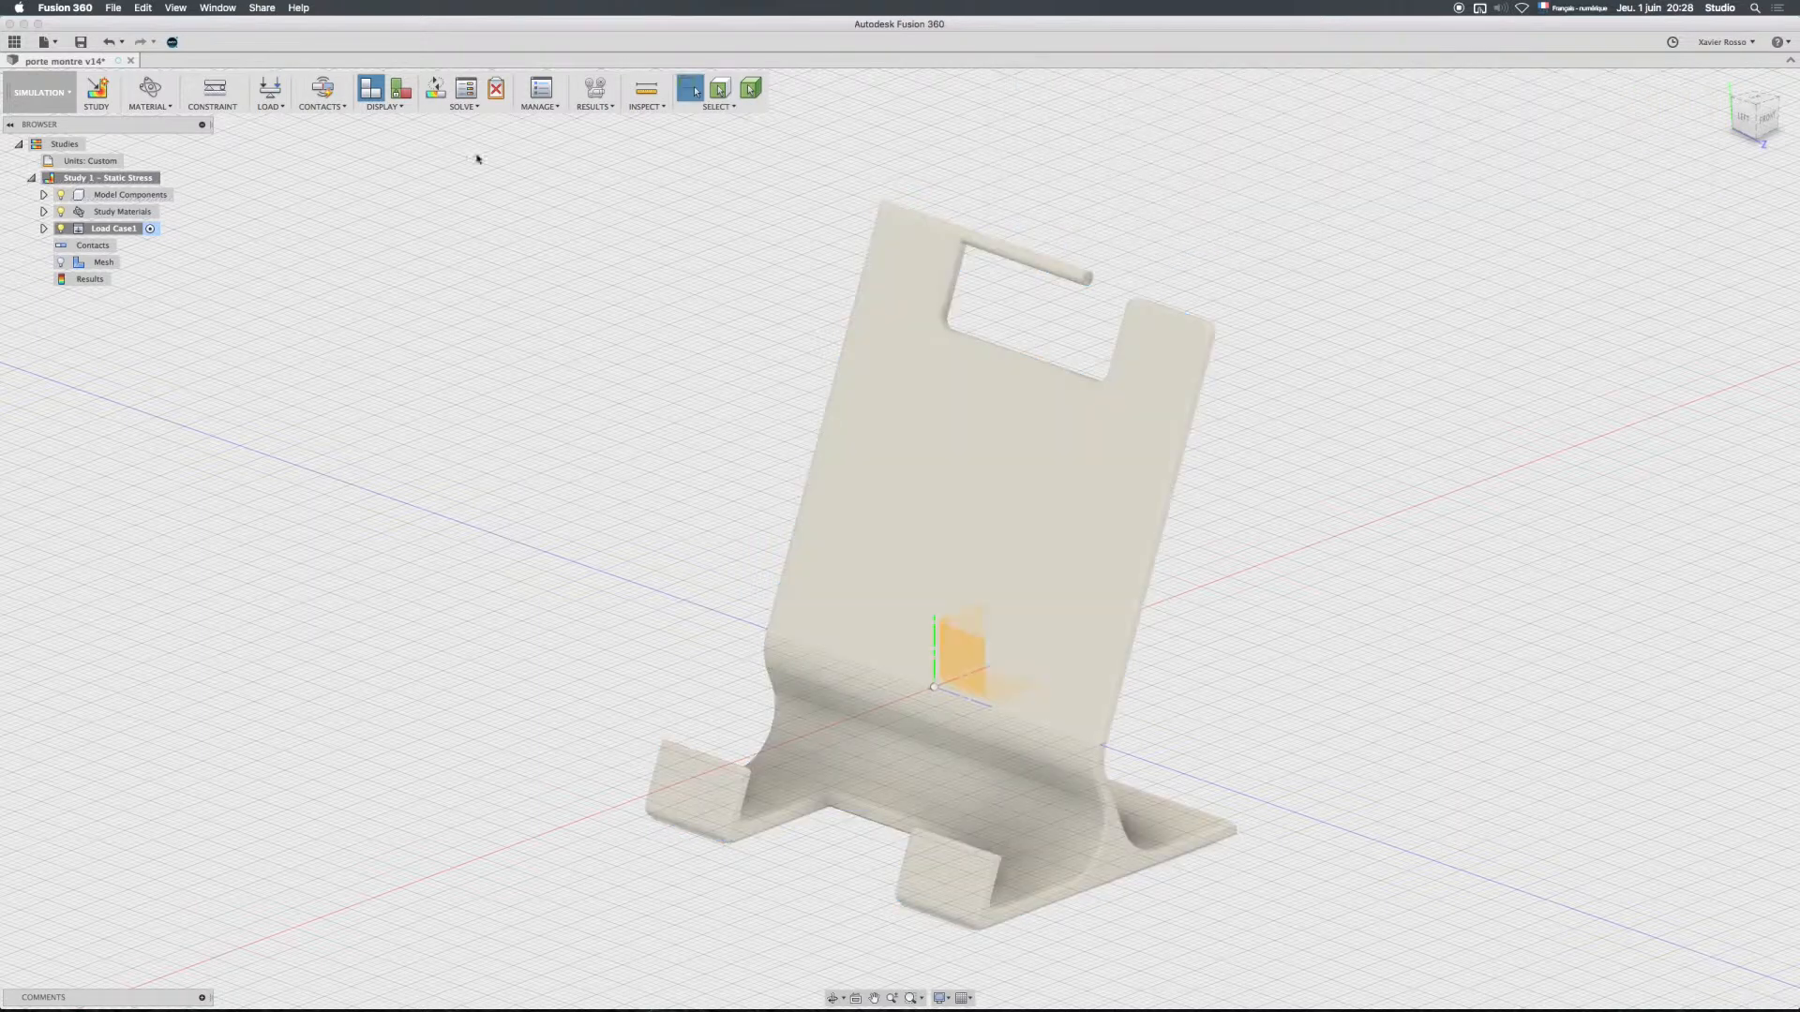
Apply a Fixed structural constraint on all axes to the underside face of the stand's base
left_click(219, 95)
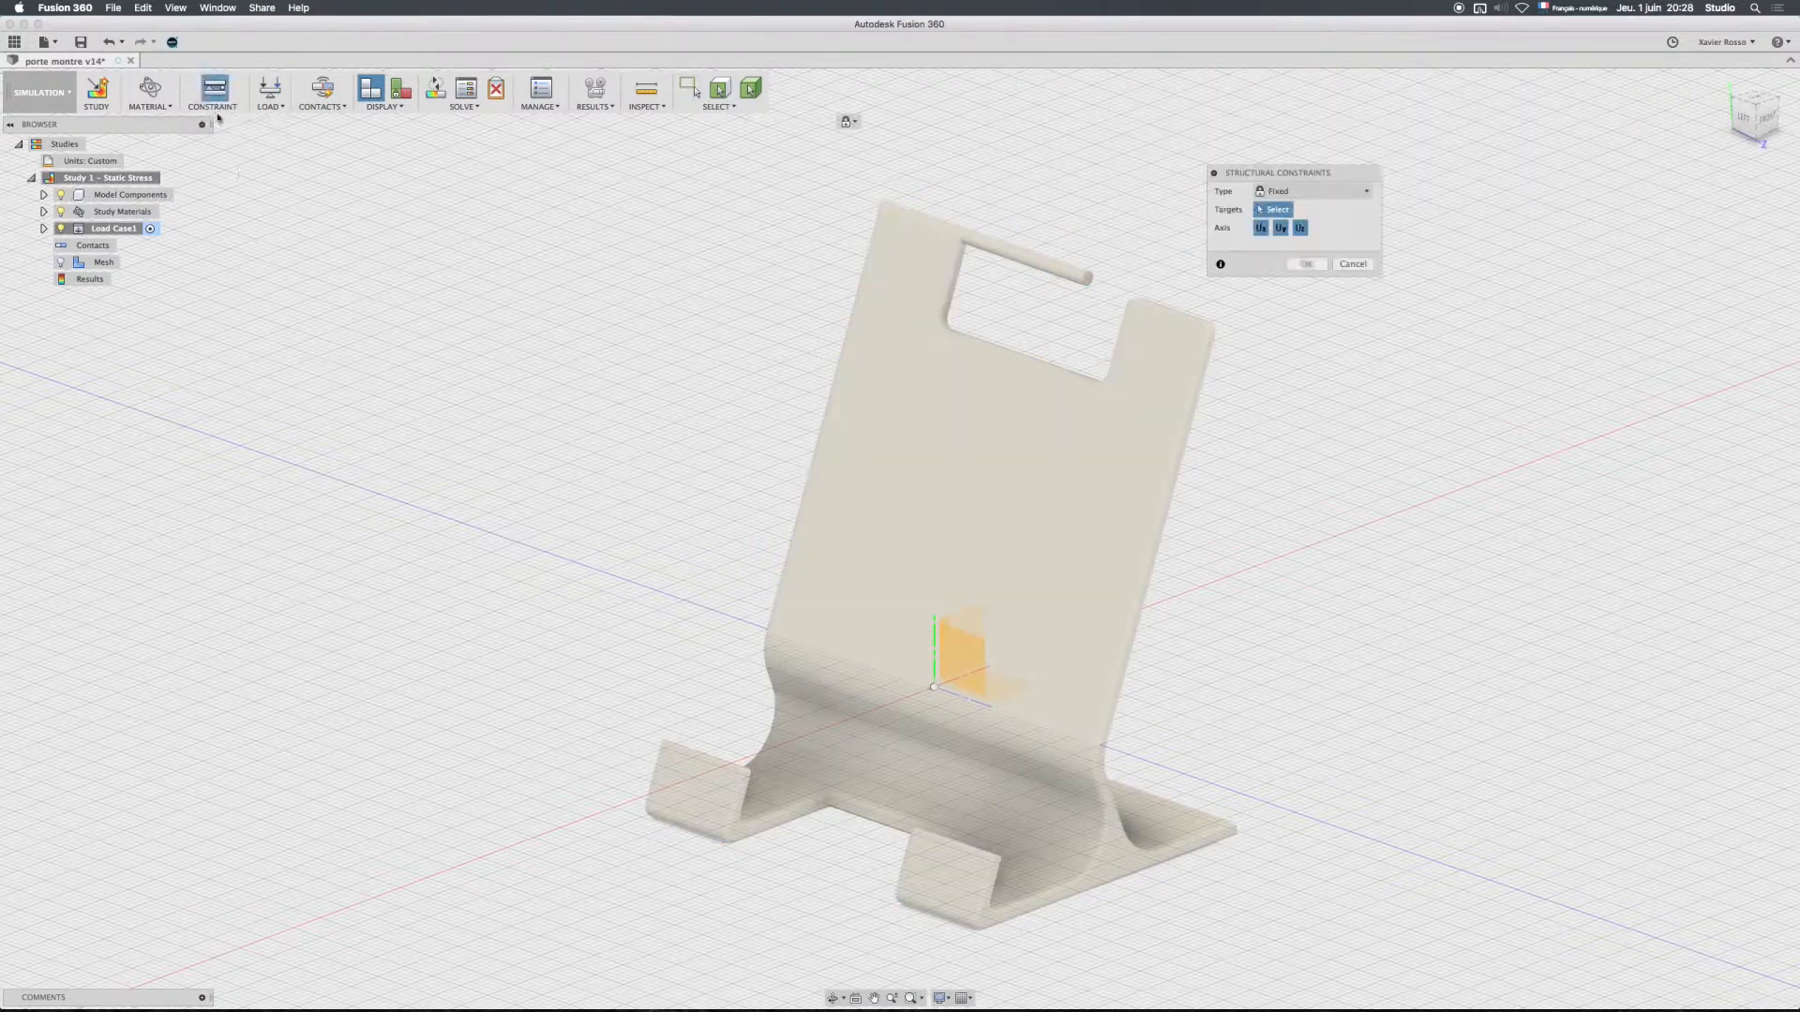
scroll(639, 366, "down", 3)
middle_click_drag(598, 369, 676, 307, "shift")
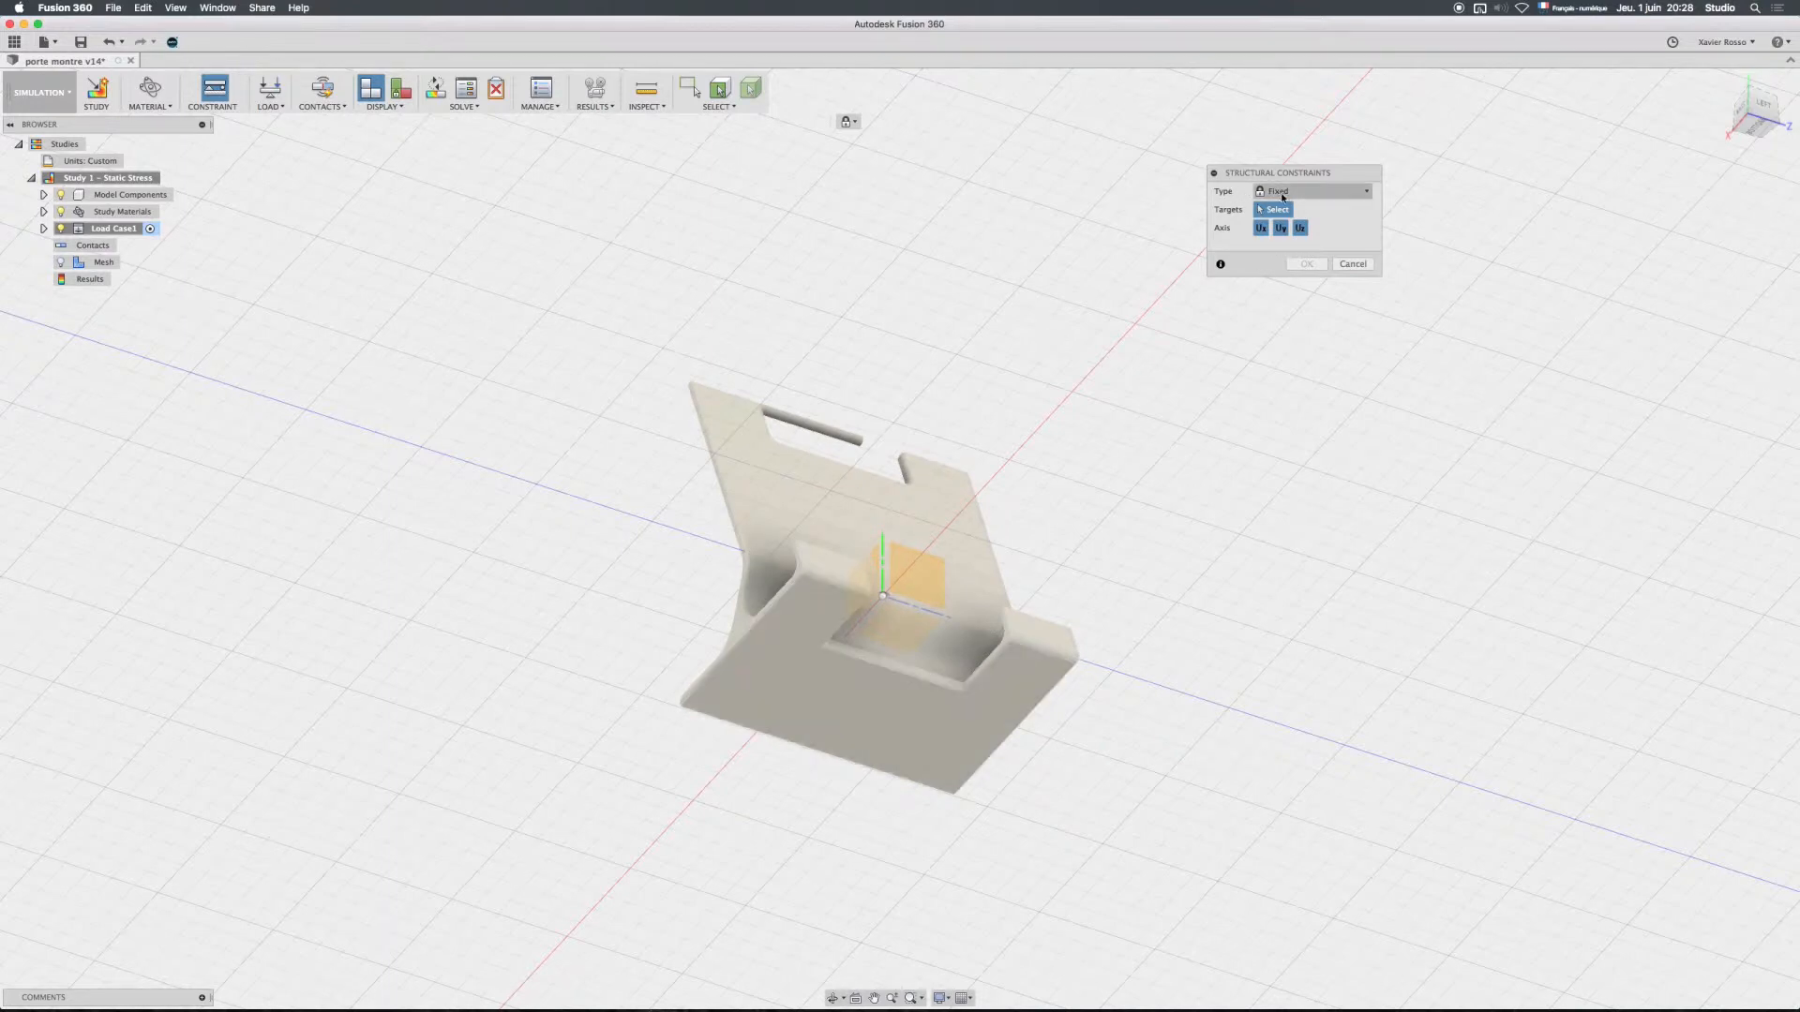
left_click(847, 682)
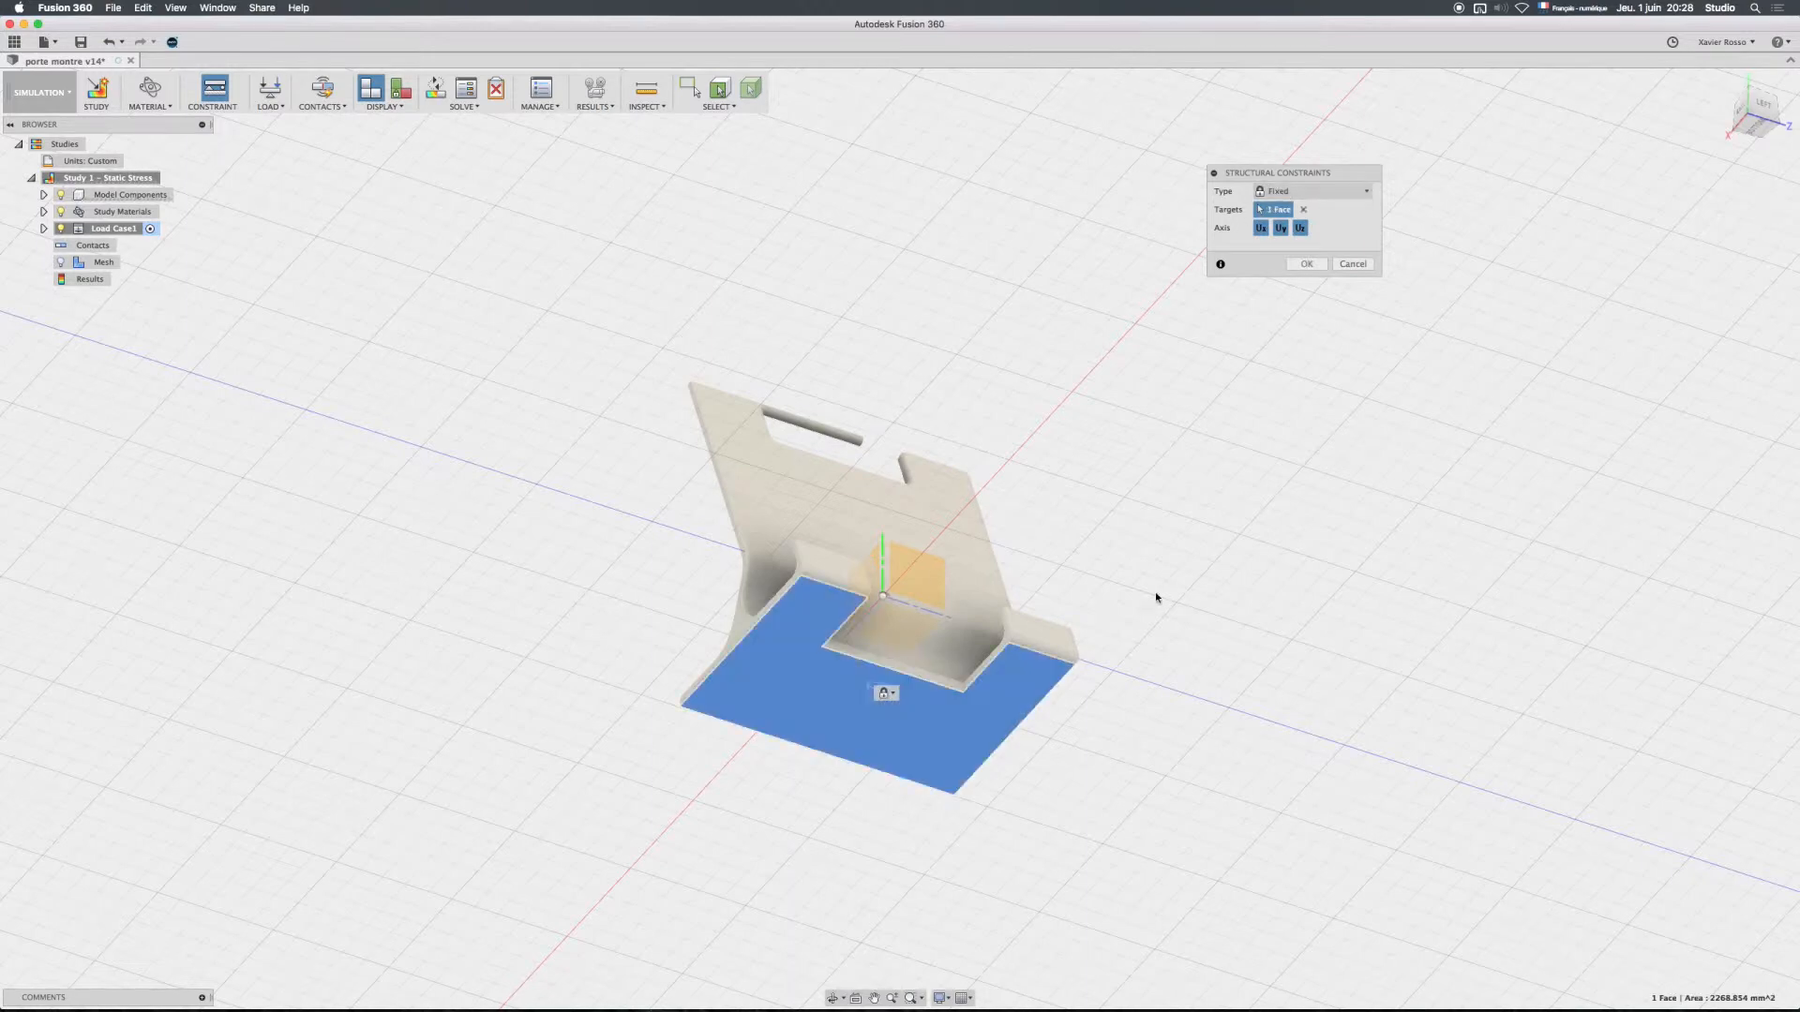
left_click(1328, 193)
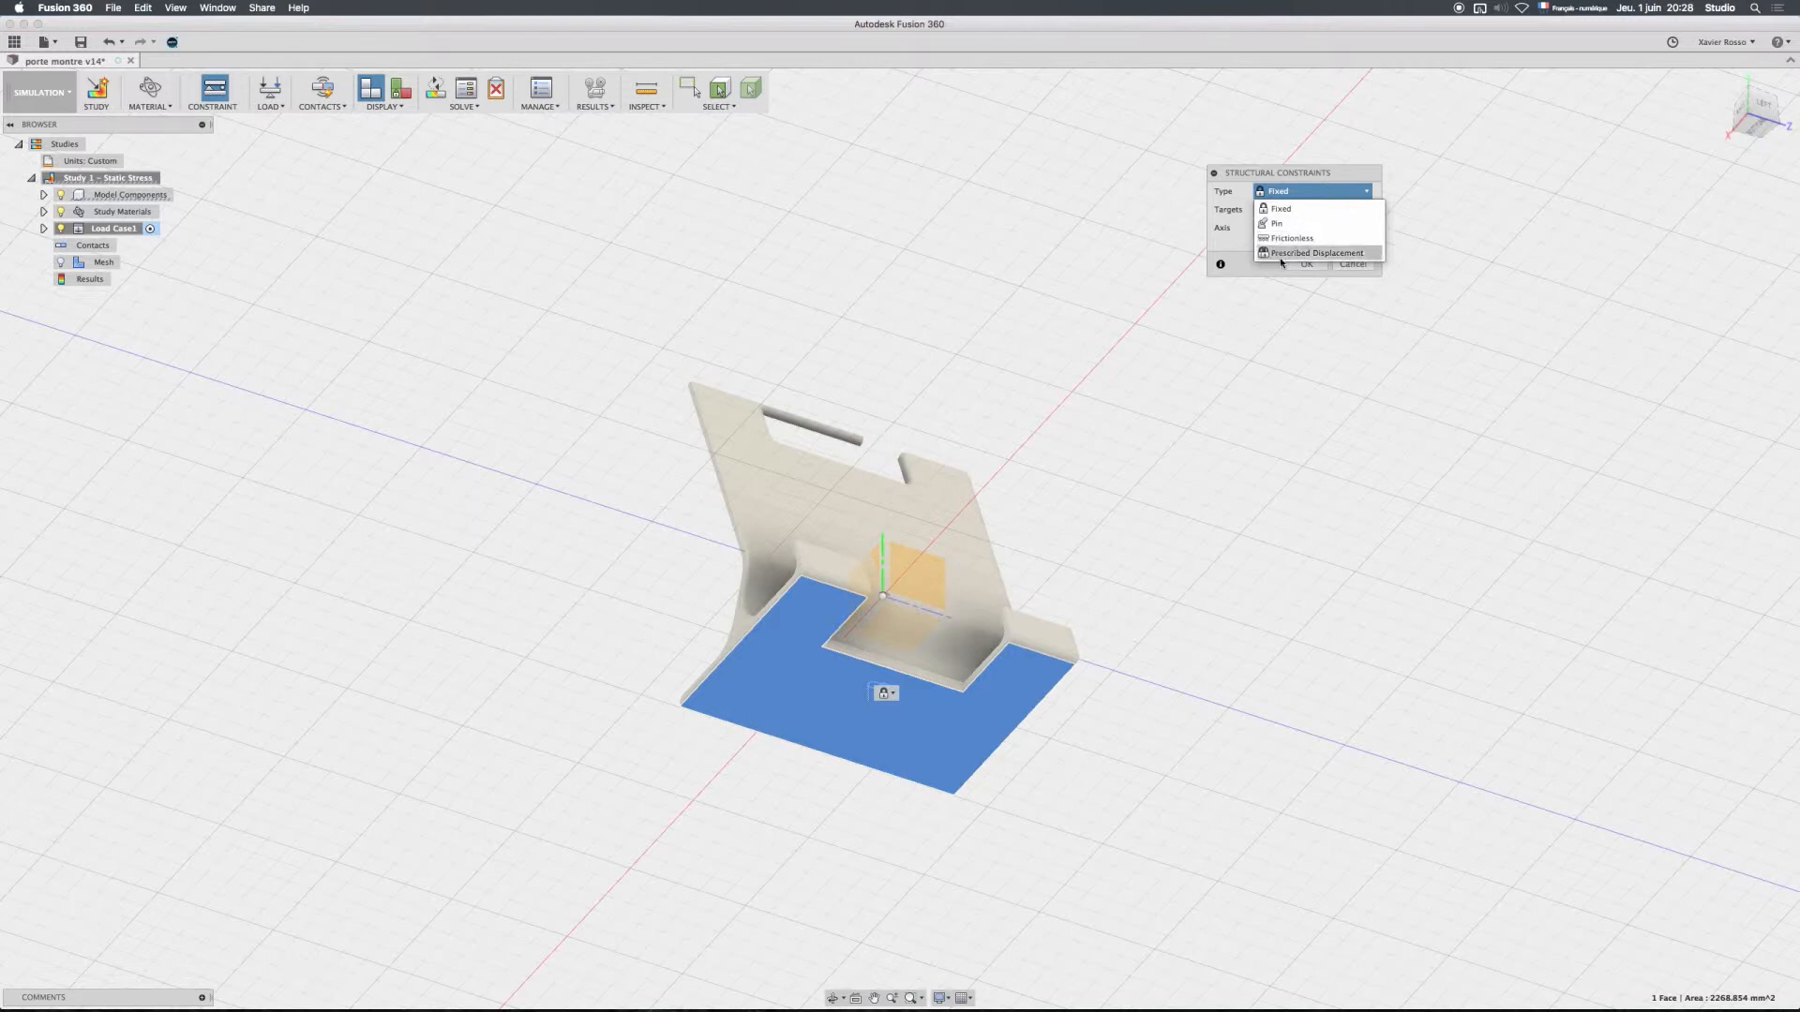
left_click(1241, 265)
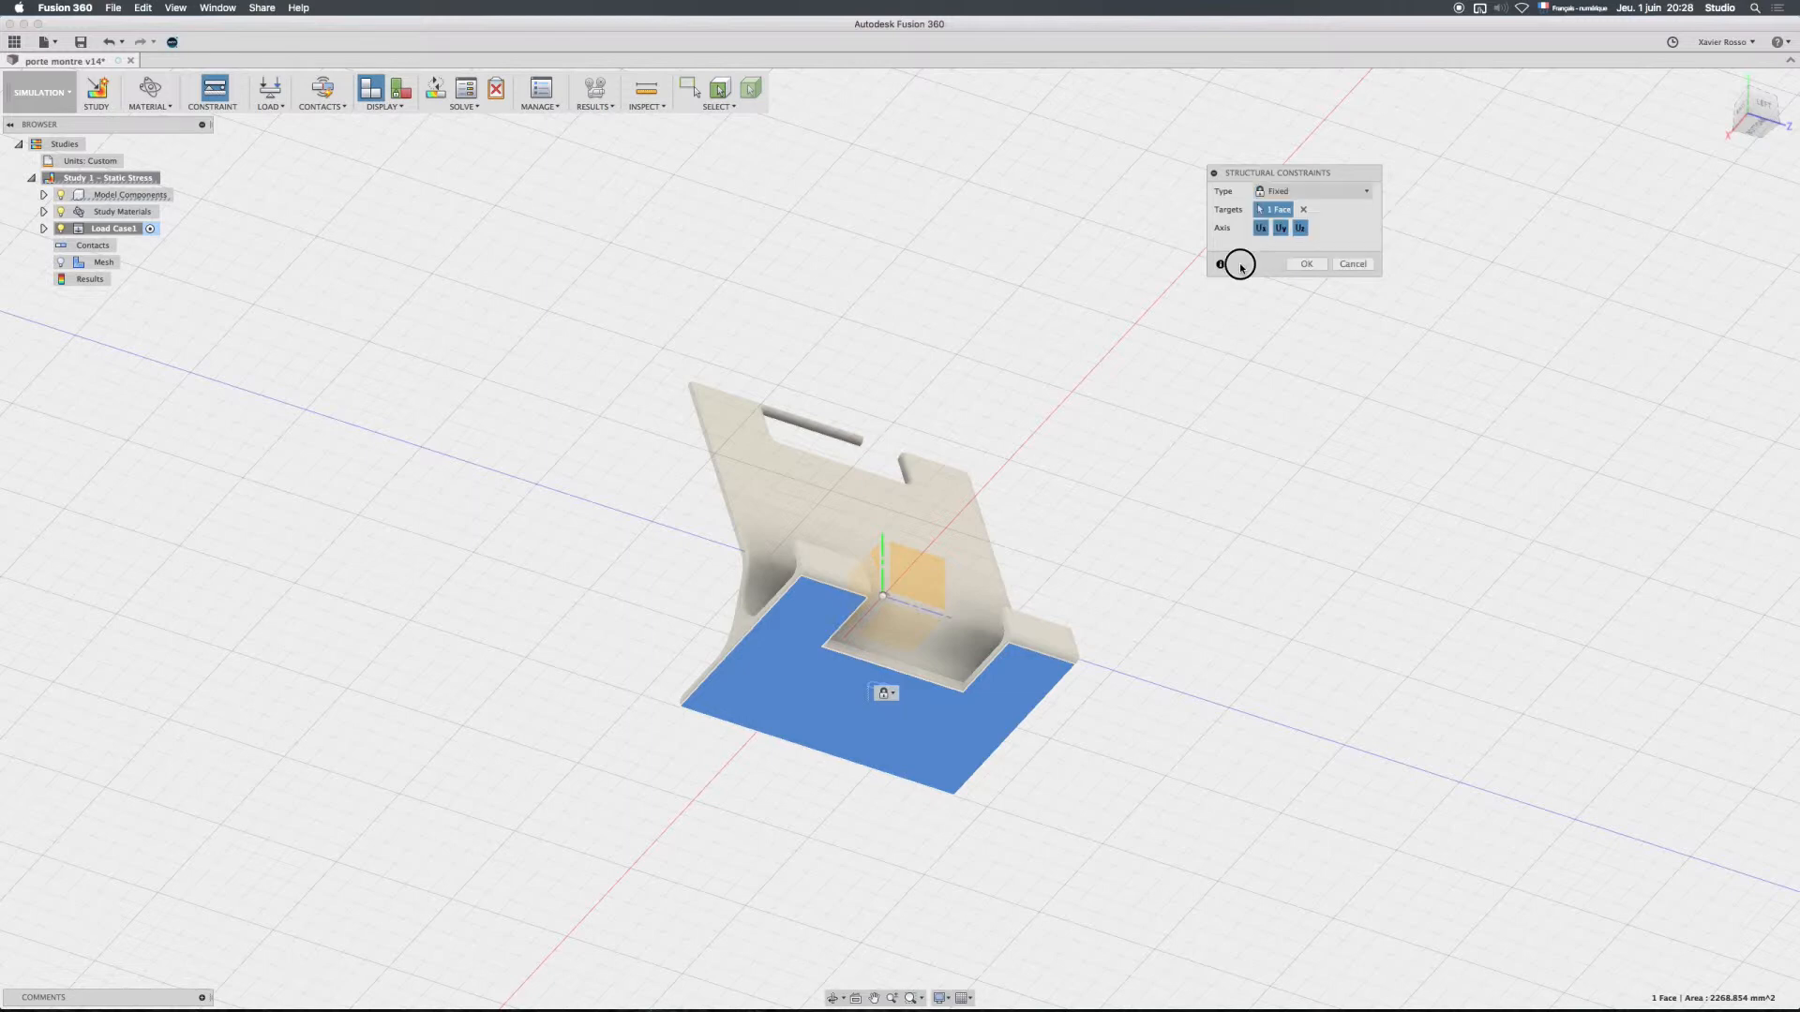
left_click(1305, 265)
Start a structural Force load on the rounded top edge face that runs along the thin arm above the cutout
middle_click_drag(1065, 269, 983, 353, "shift")
left_click(273, 109)
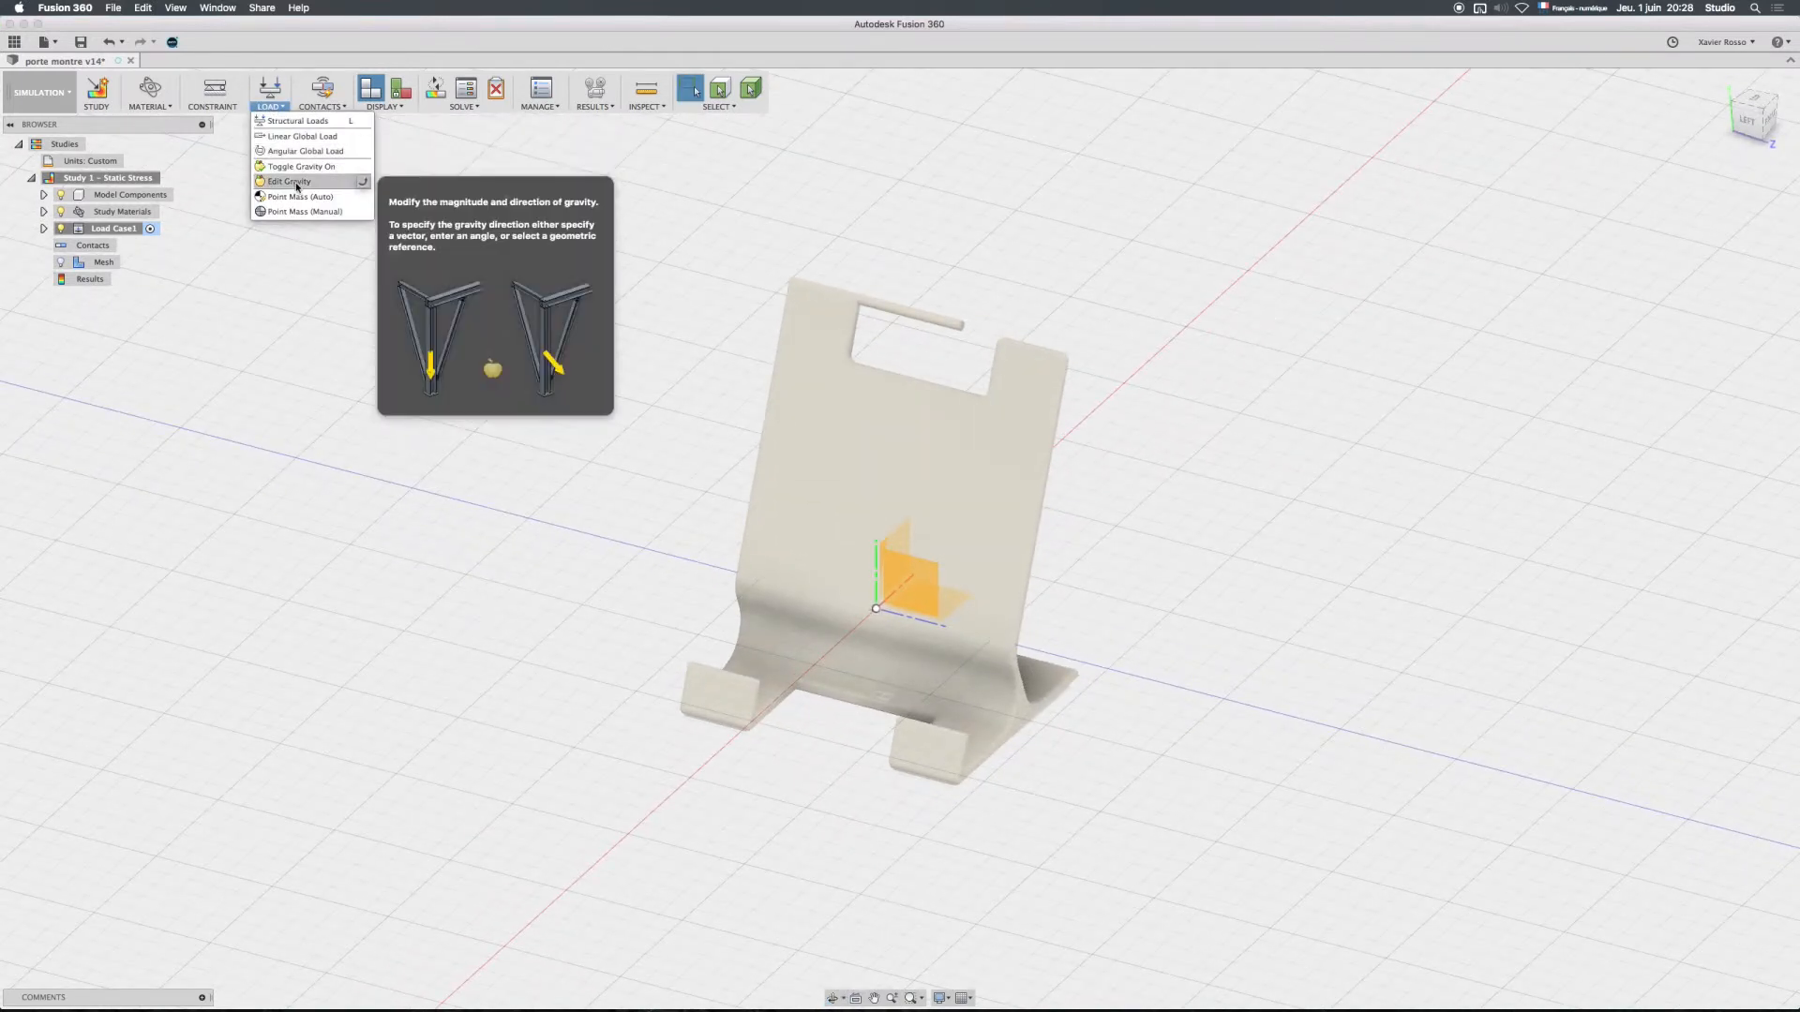
left_click(269, 121)
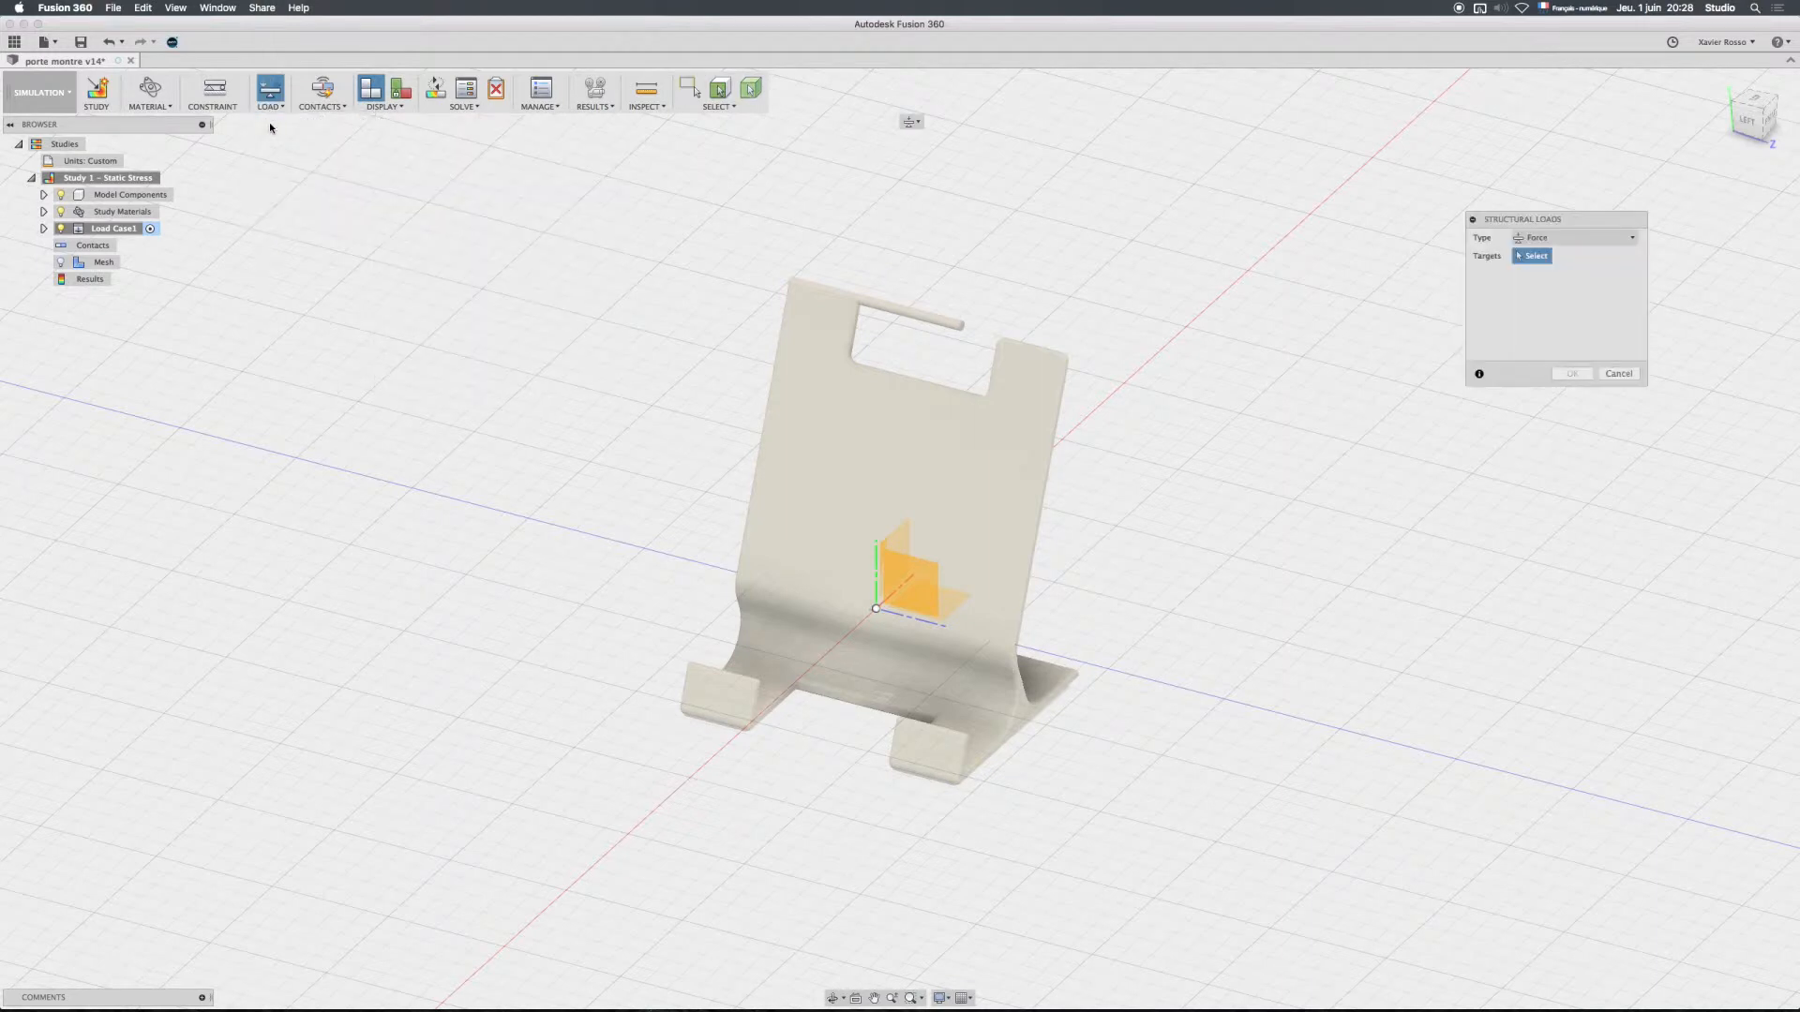
left_click(938, 315)
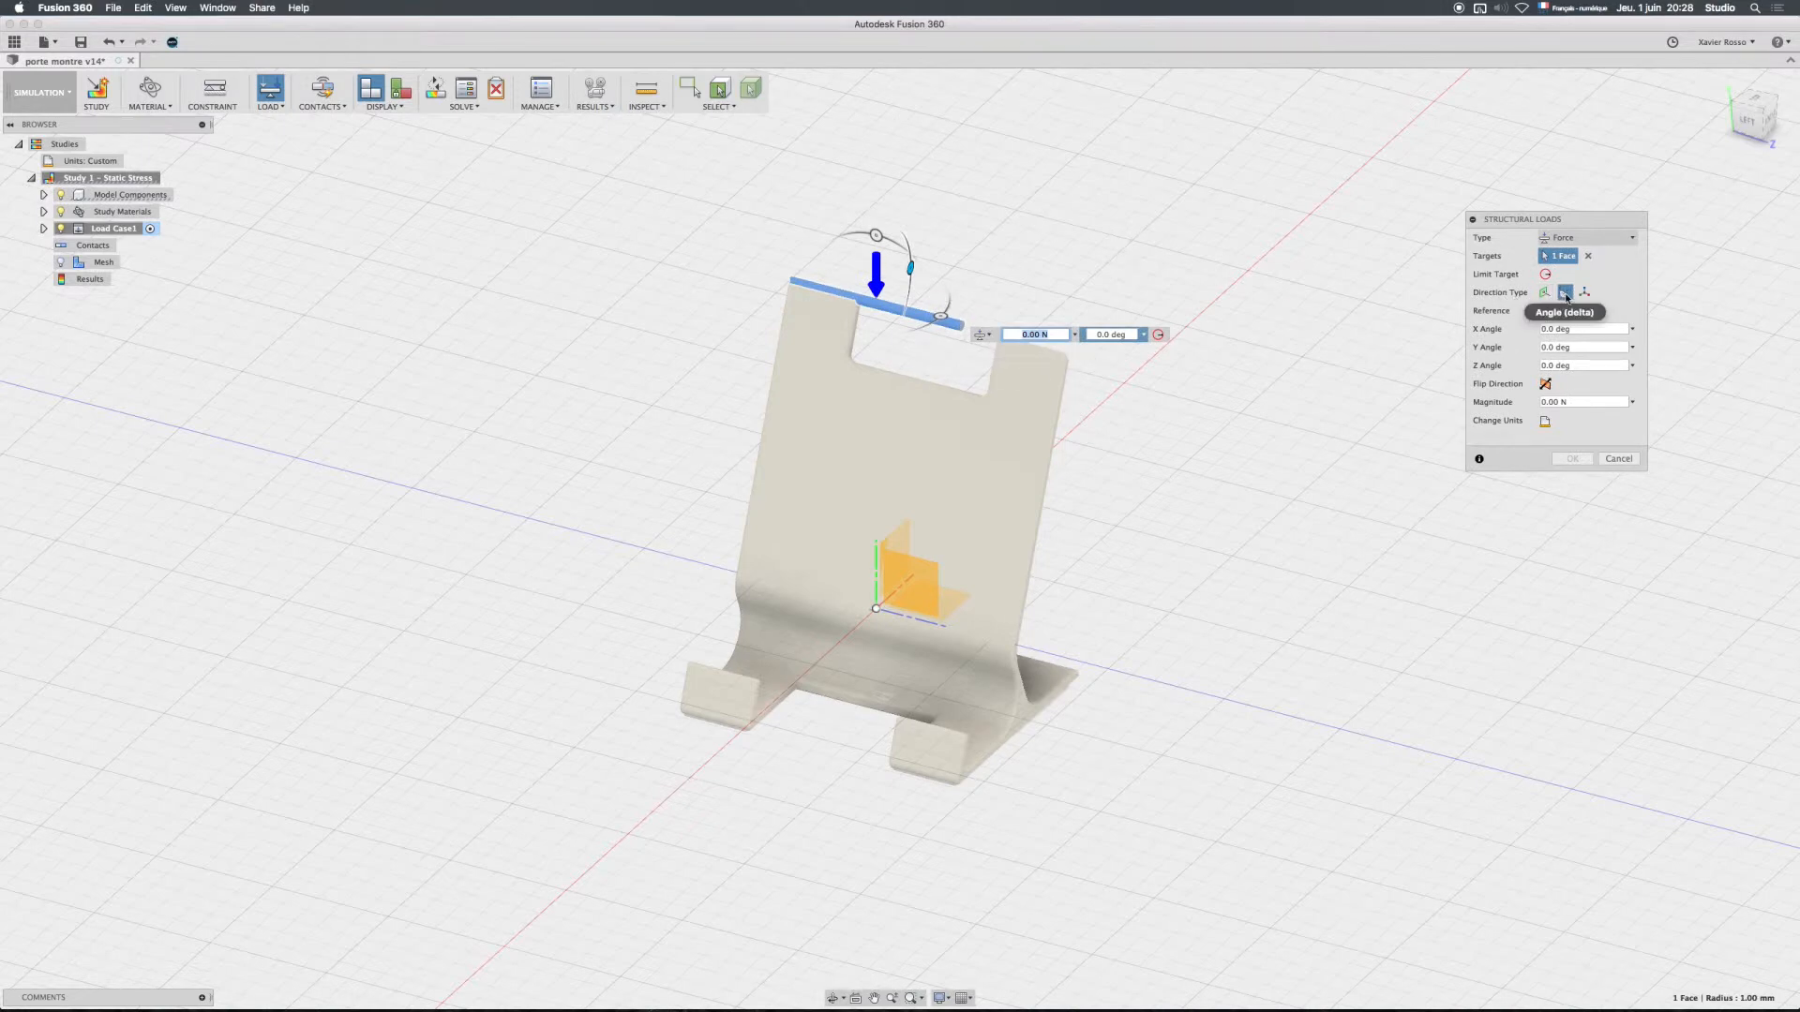
middle_click_drag(1155, 249, 977, 251, "shift")
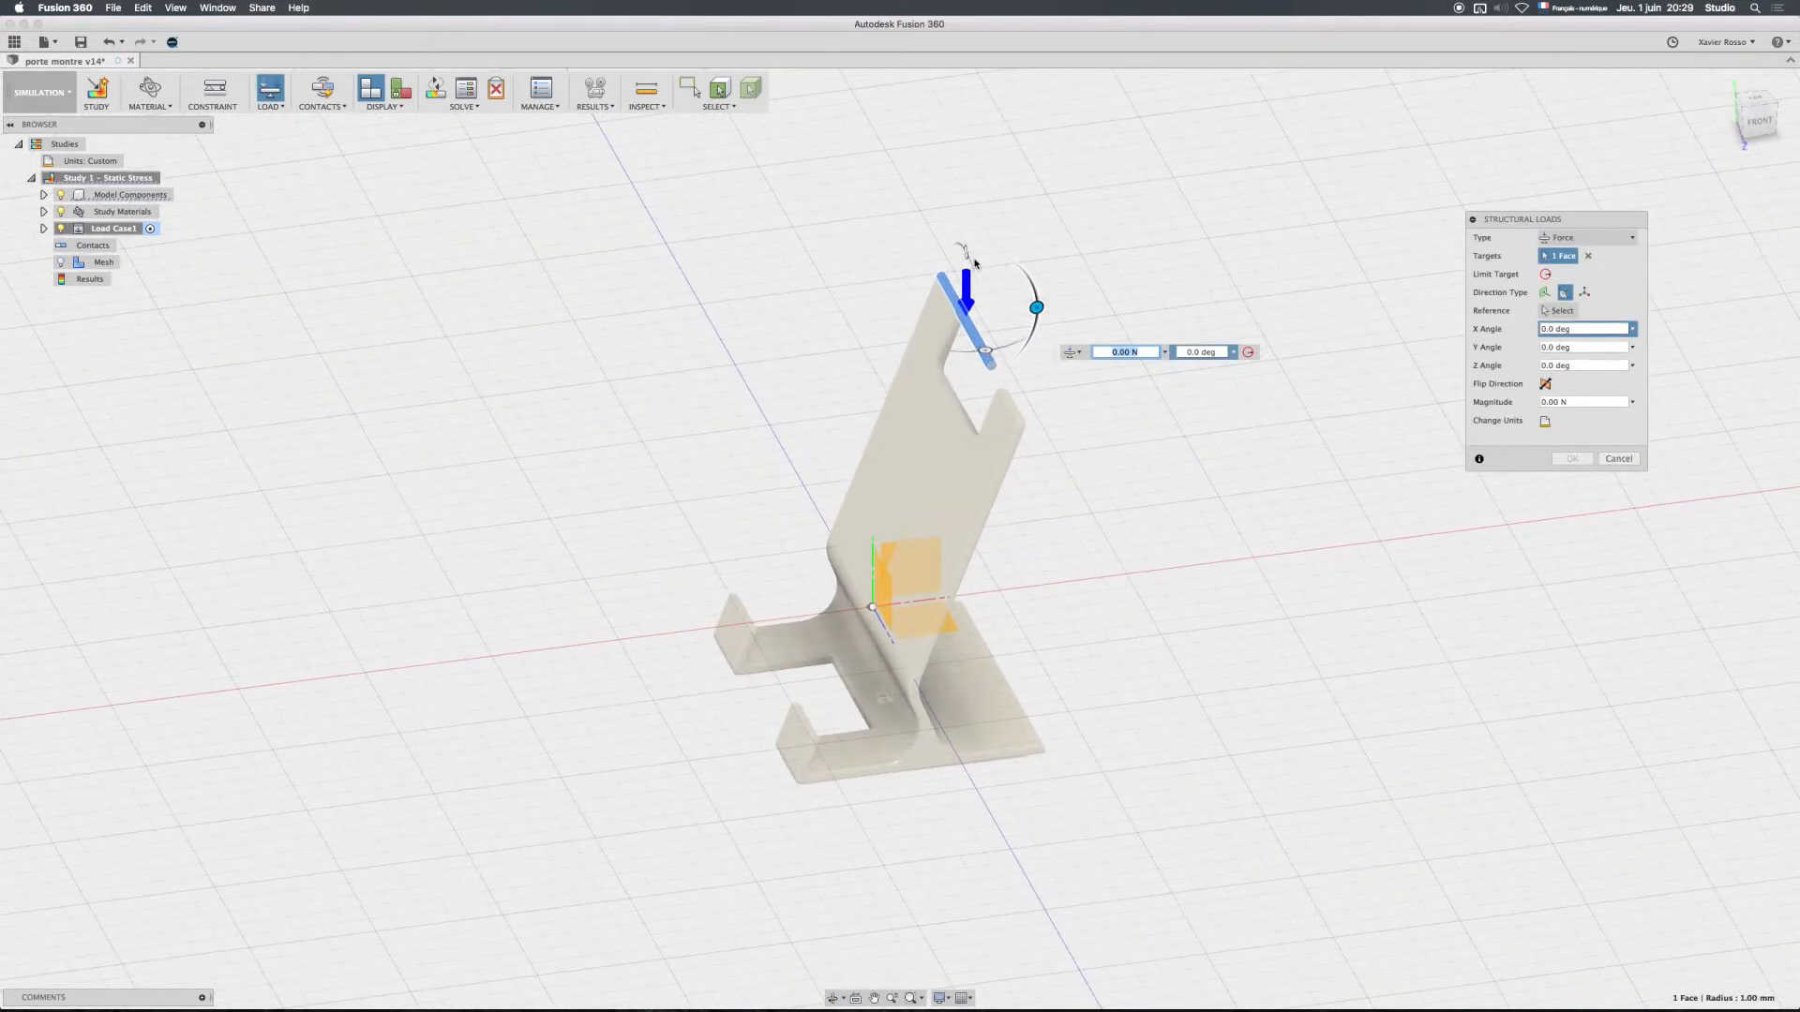
middle_click_drag(1053, 283, 1153, 273, "shift")
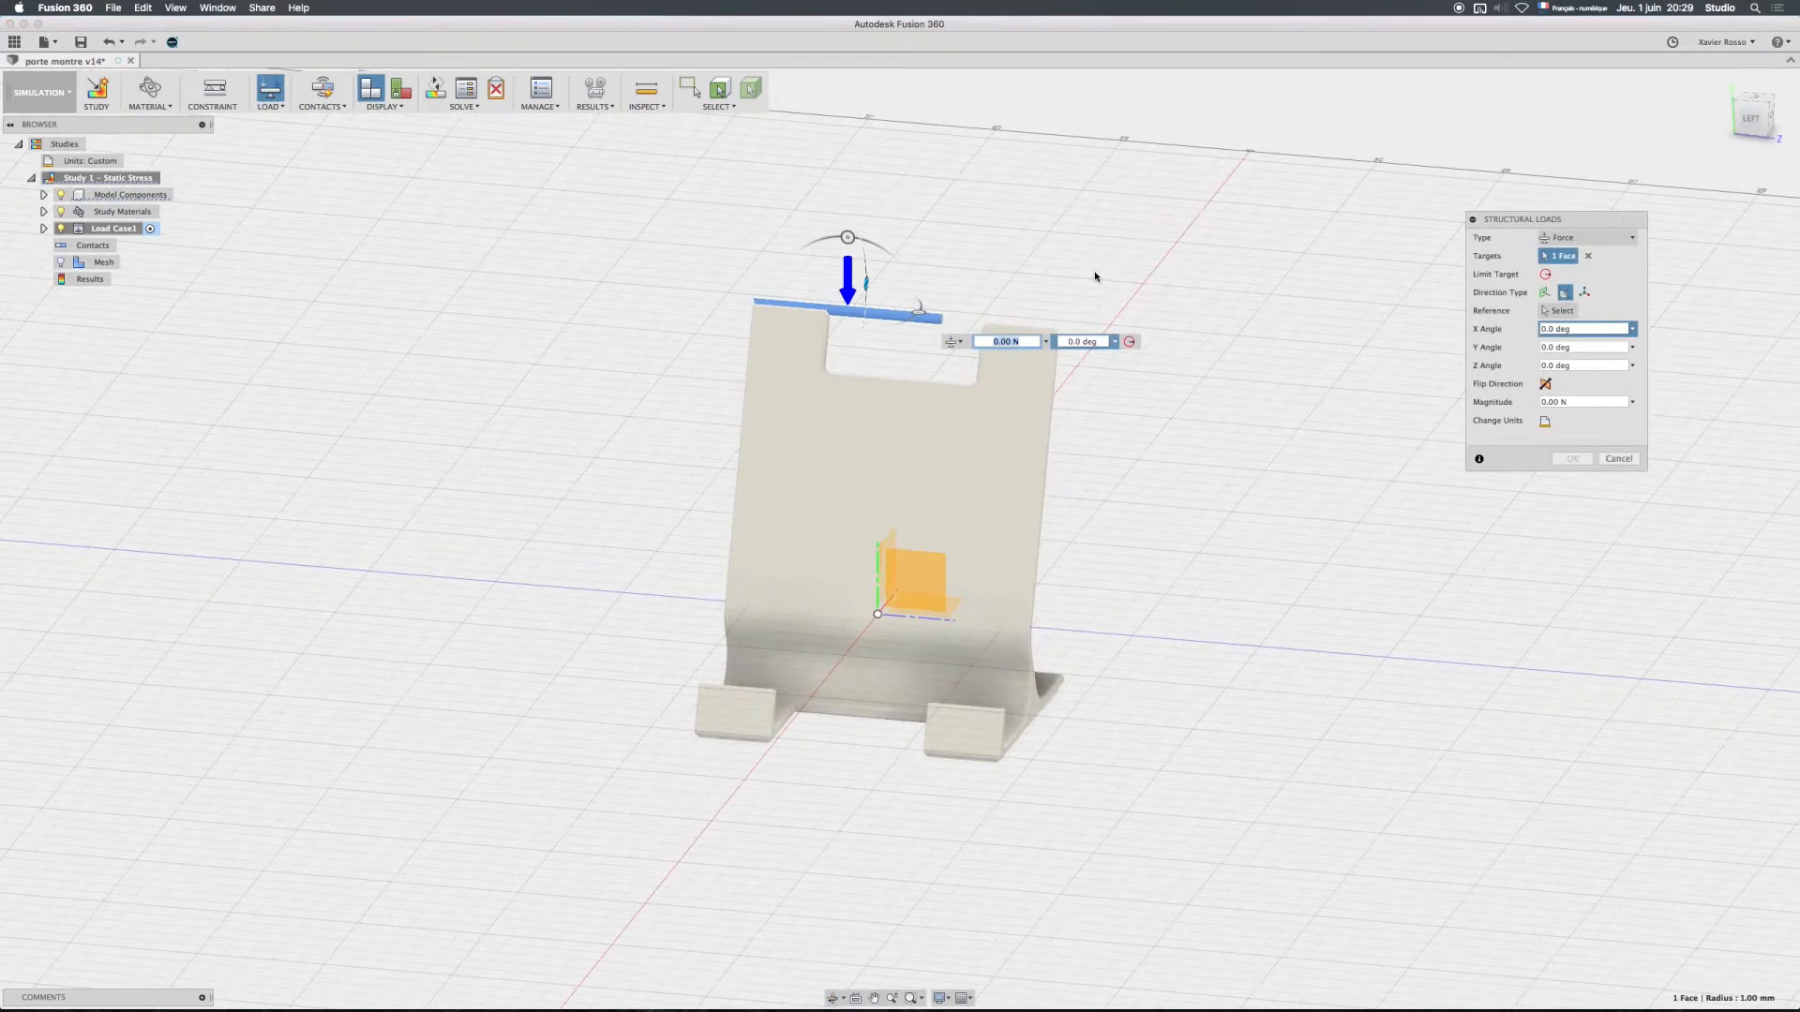
Set the downward force's magnitude to 10 N and apply the load
left_click(1578, 403)
left_click_drag(1579, 404, 1508, 407)
middle_click_drag(1186, 311, 1247, 340)
scroll(1079, 320, "up", 3)
scroll(1171, 319, "up", 1)
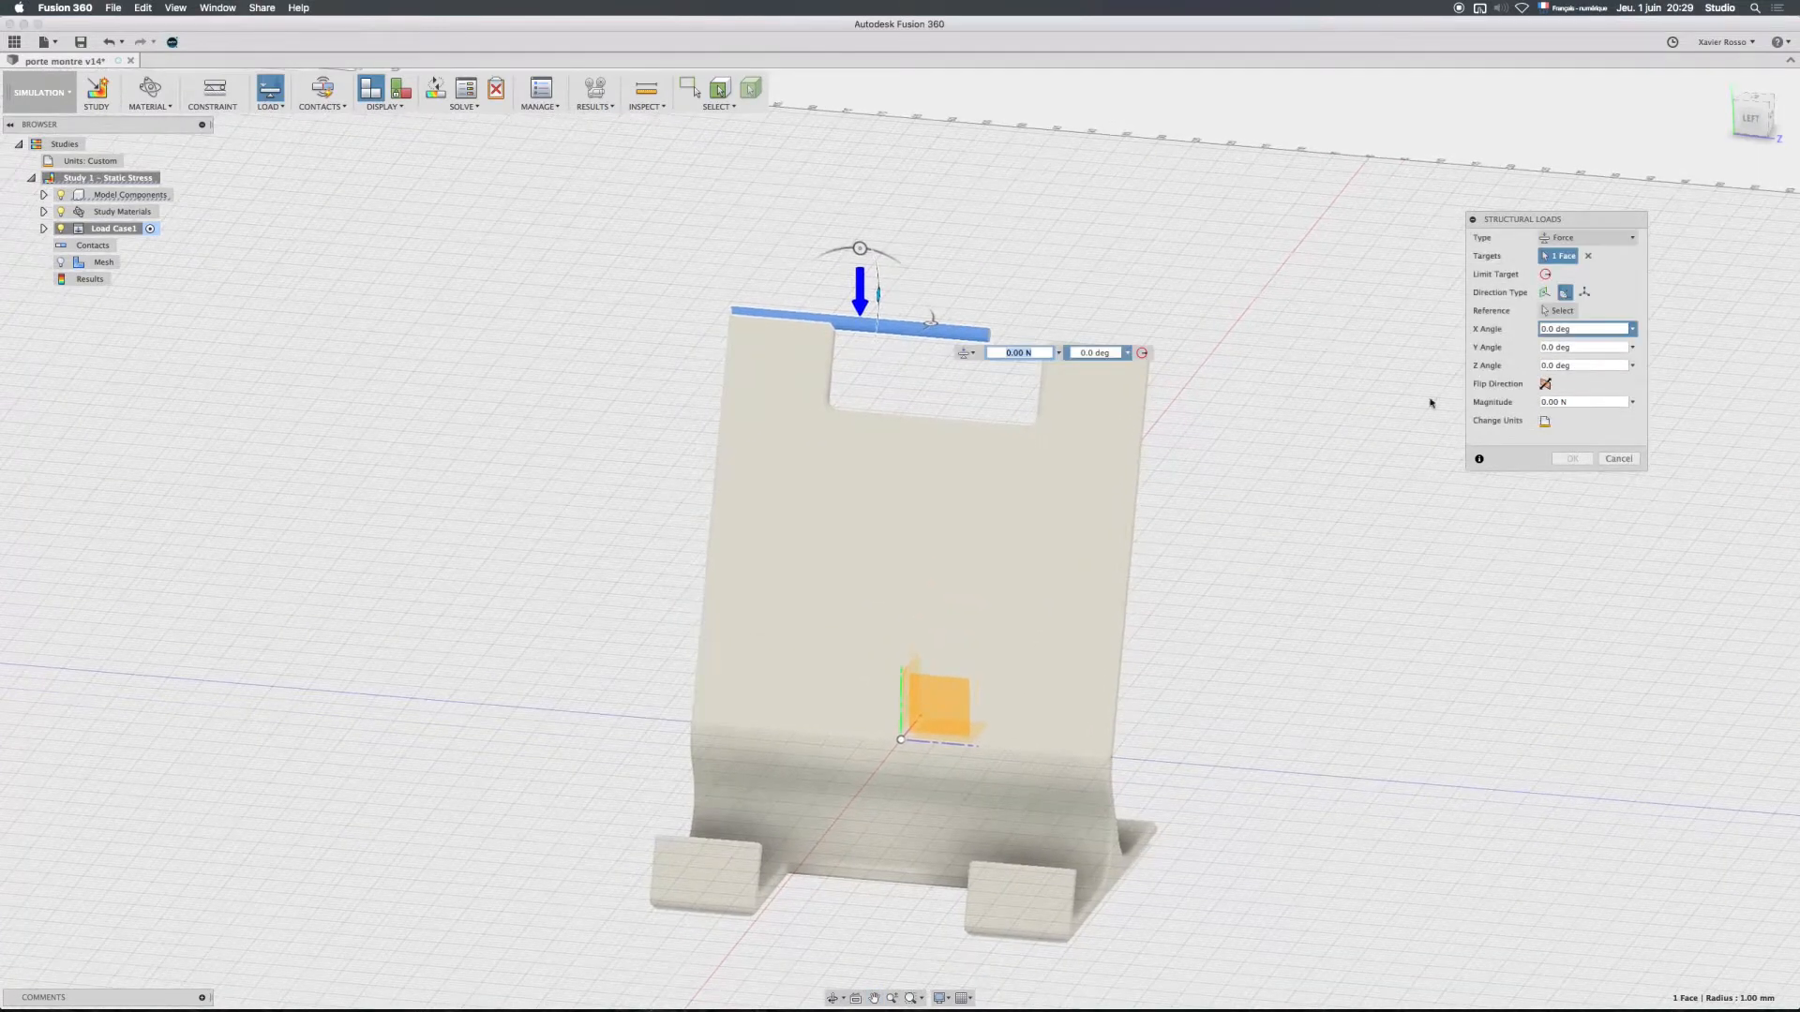
left_click_drag(1595, 409, 1508, 405)
type("10")
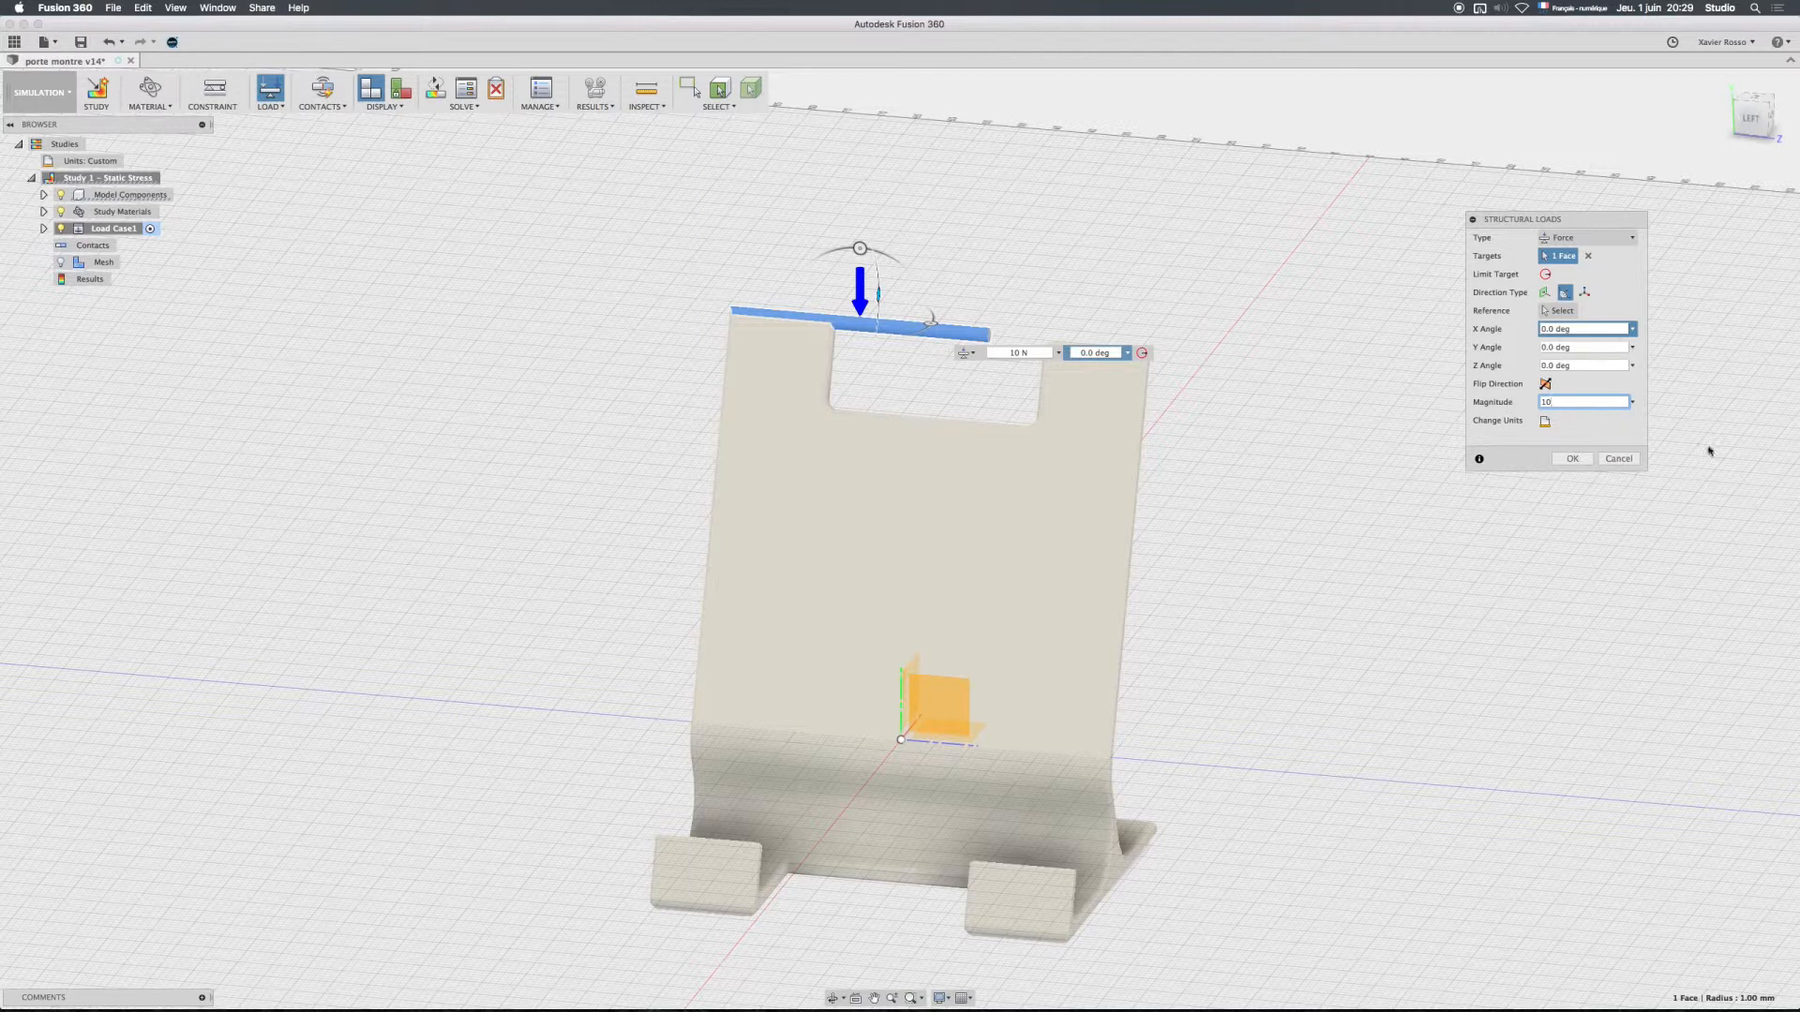
left_click(1571, 459)
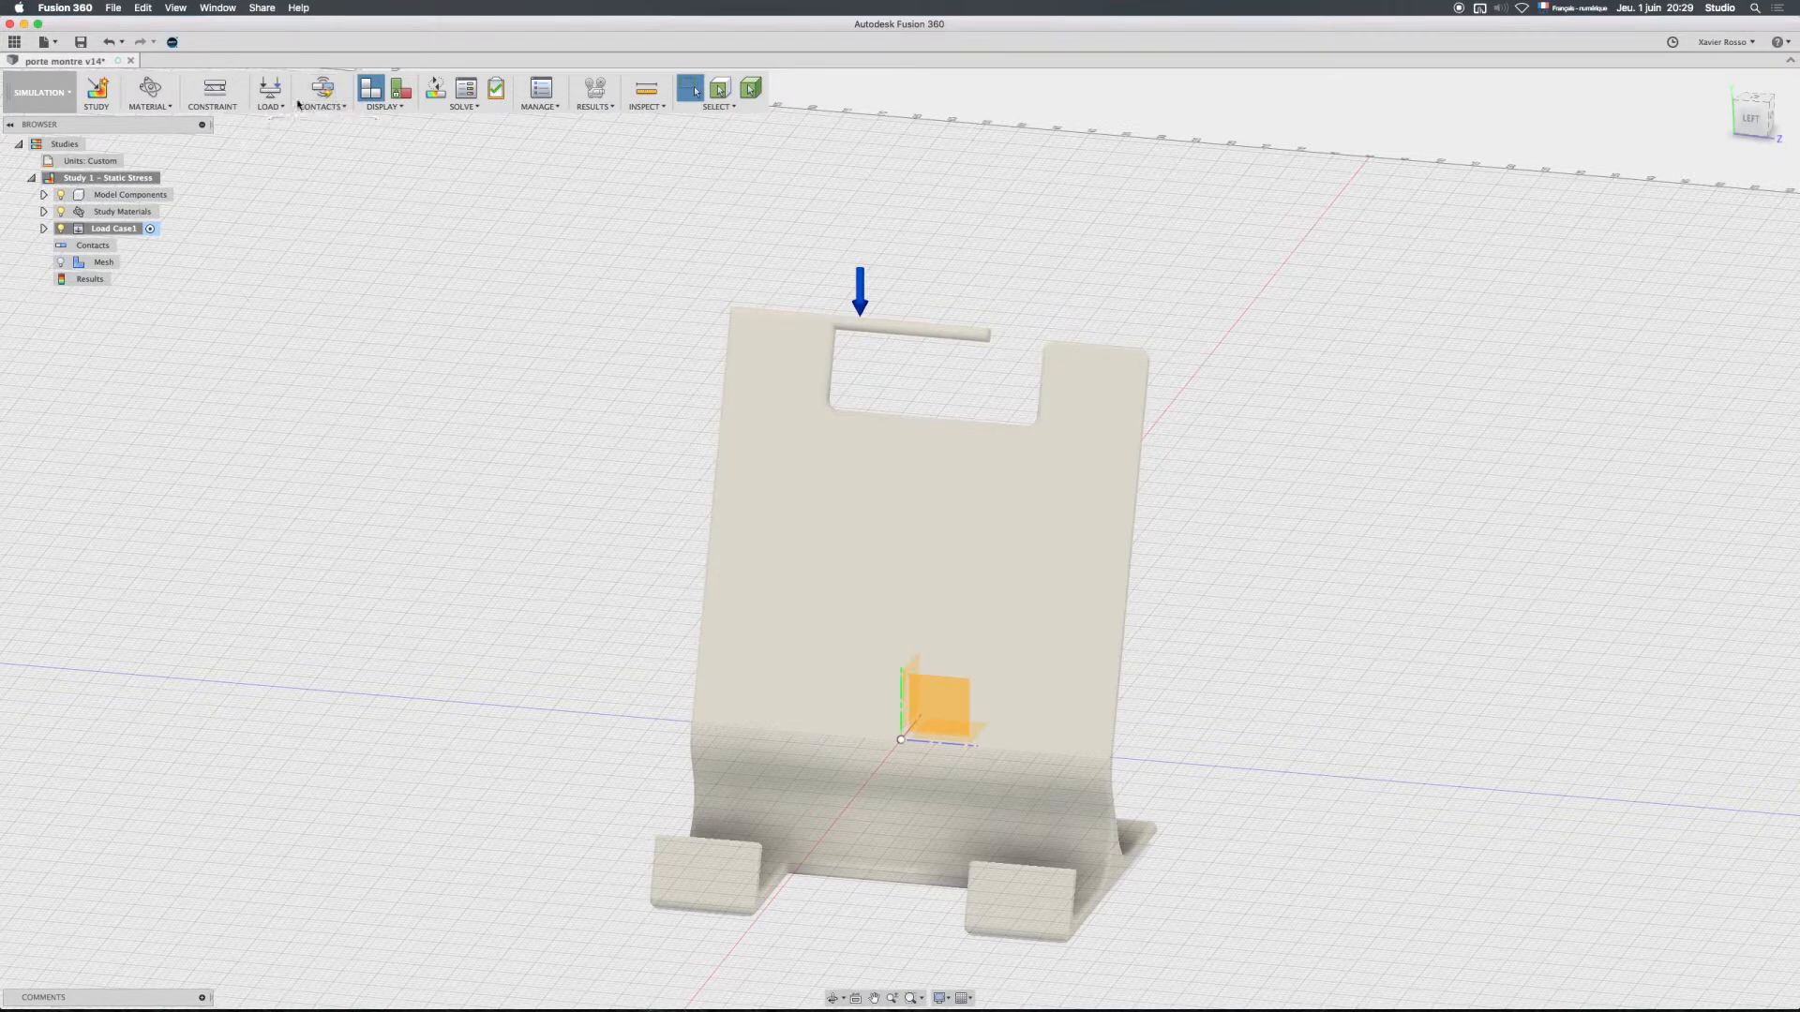
Solve Study 1 - Static Stress on the cloud, then dismiss the results details and job status windows
left_click(330, 103)
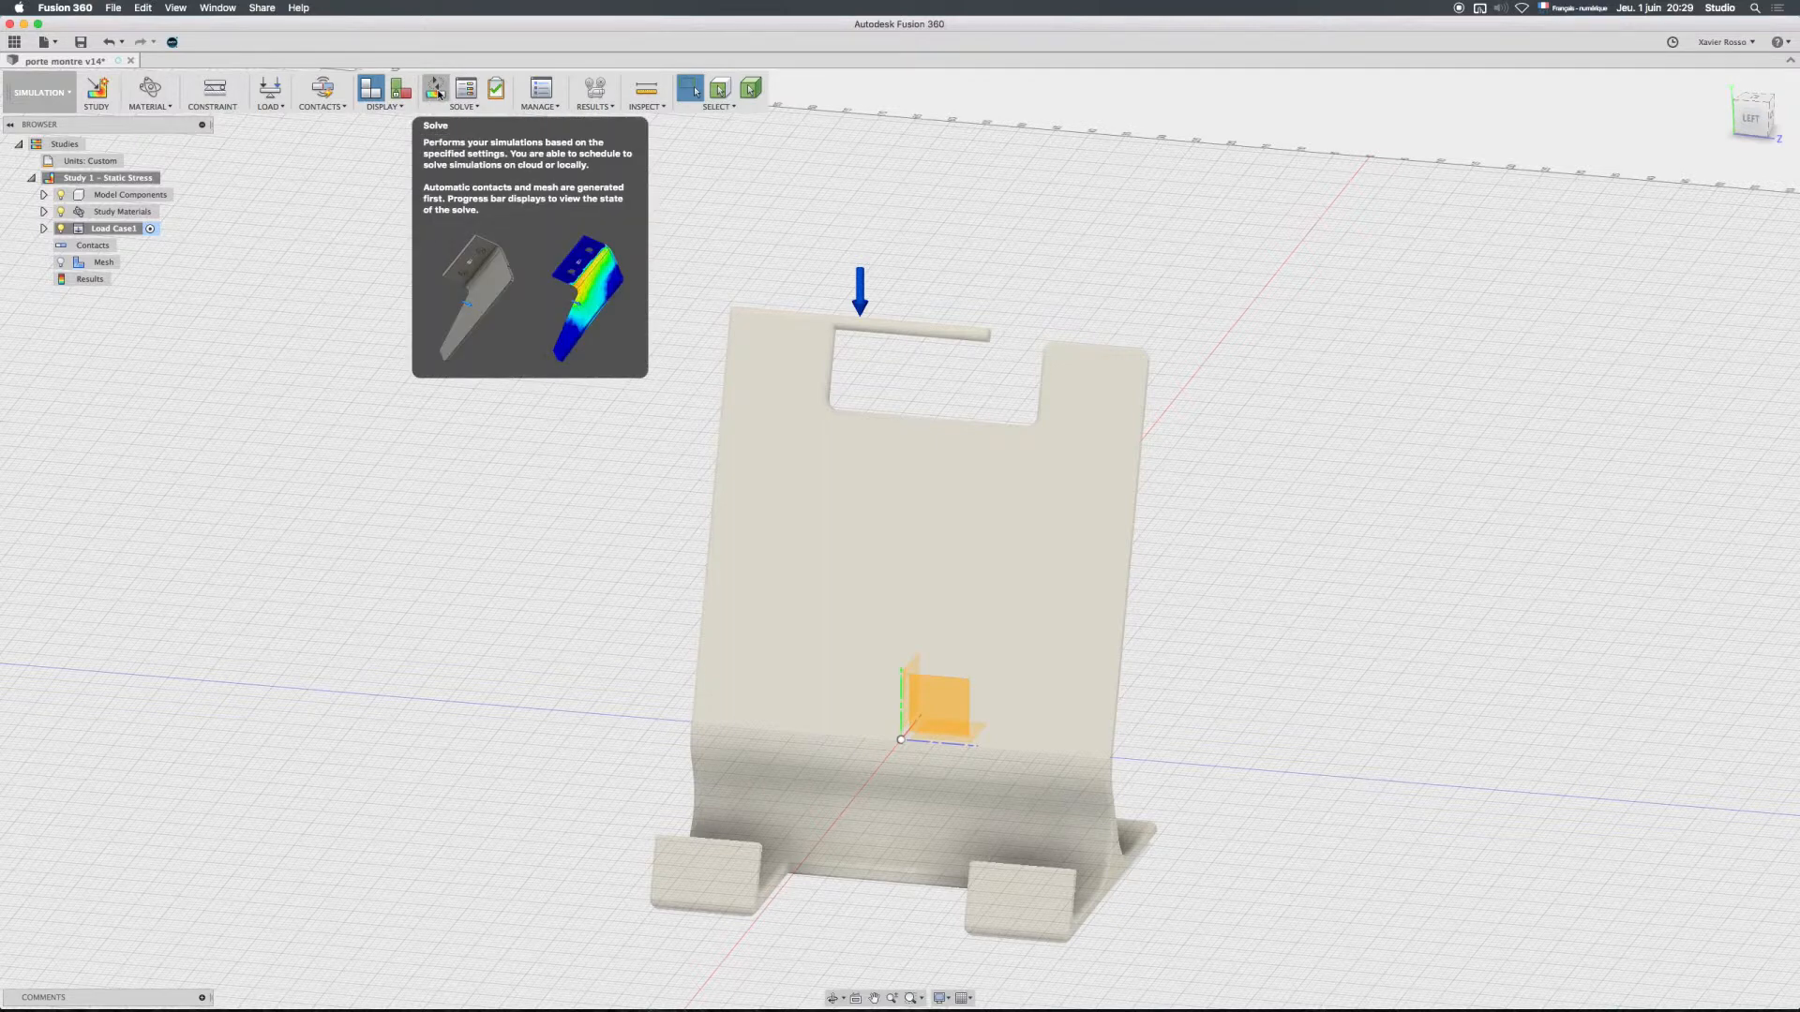
left_click(438, 93)
left_click_drag(835, 300, 1266, 99)
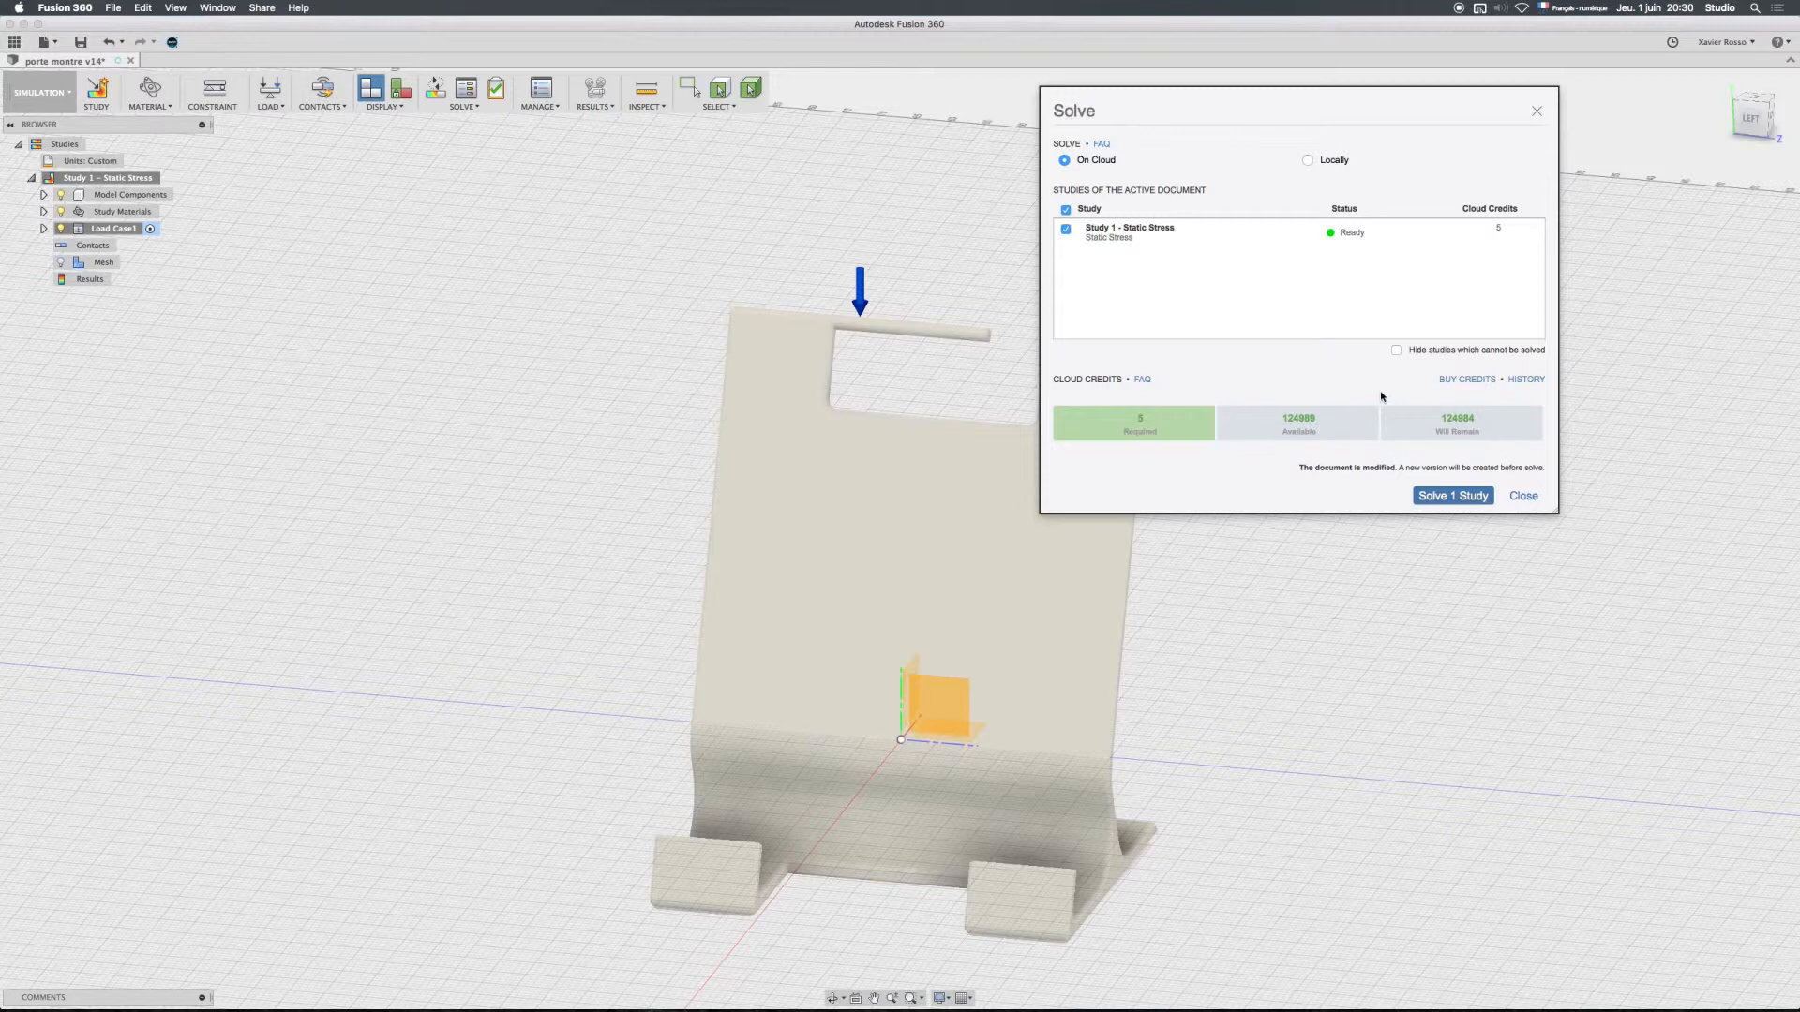
left_click(1449, 497)
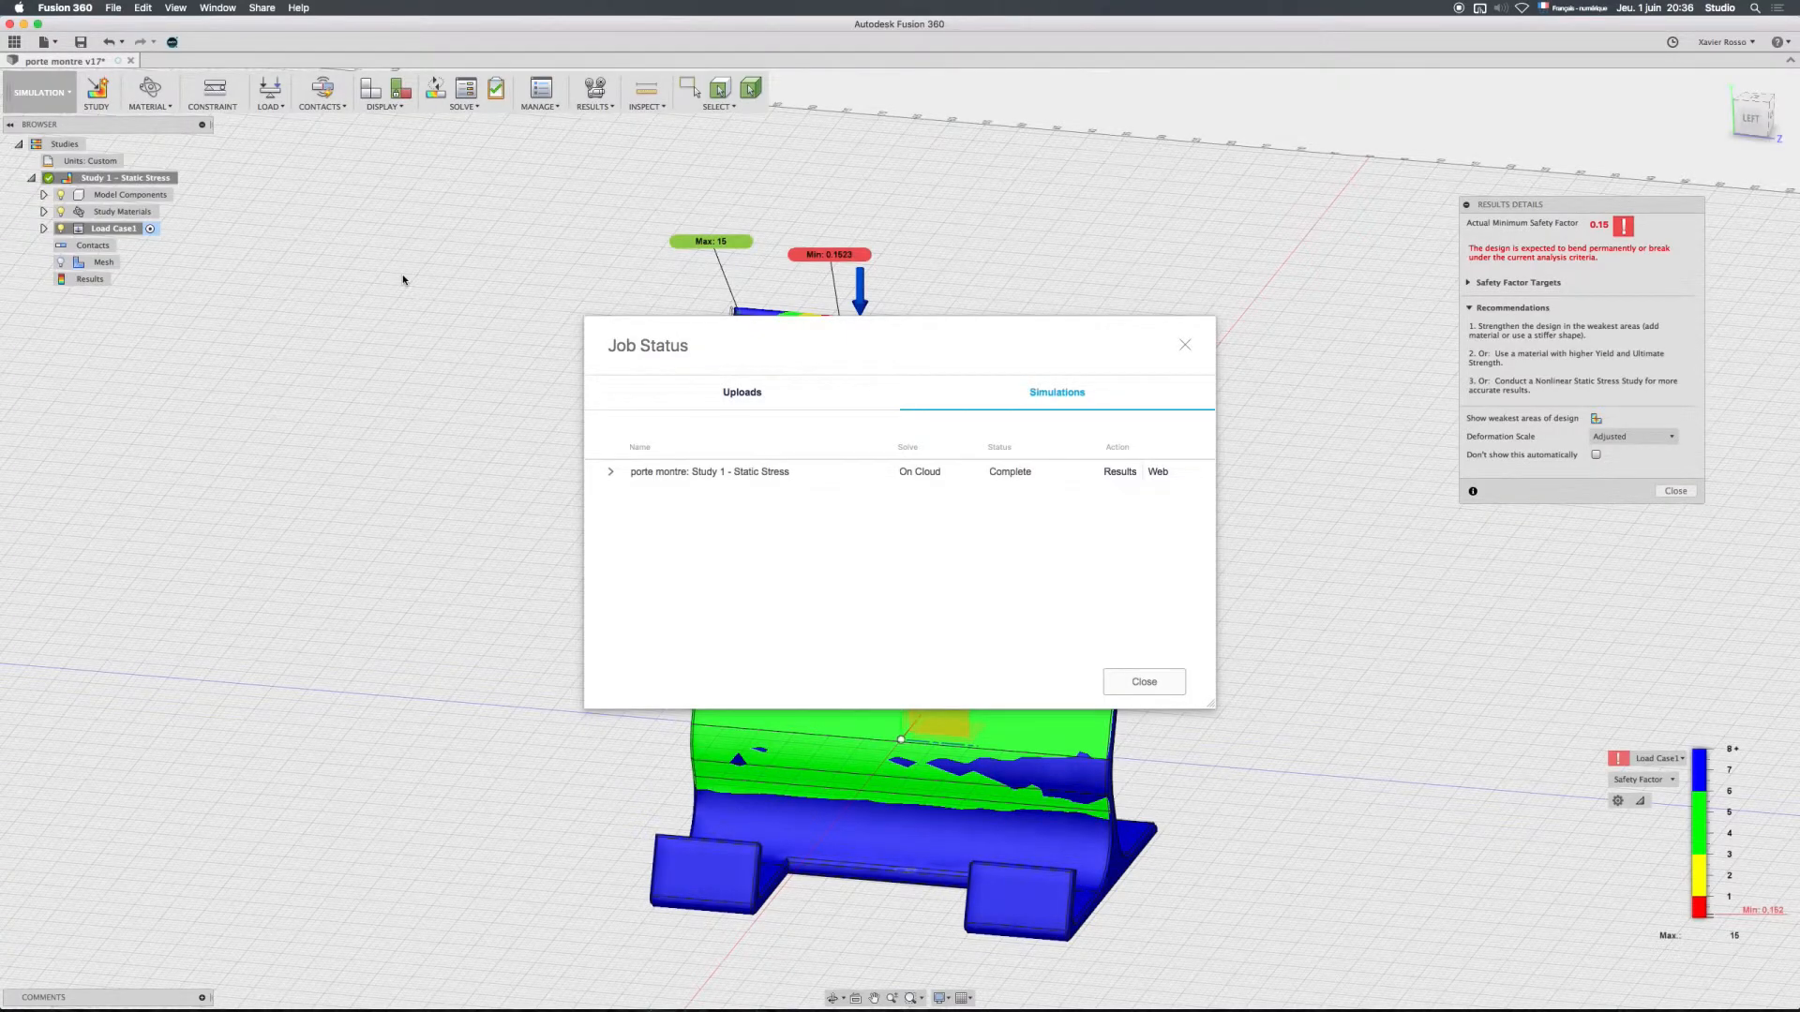
left_click_drag(1570, 209, 1449, 218)
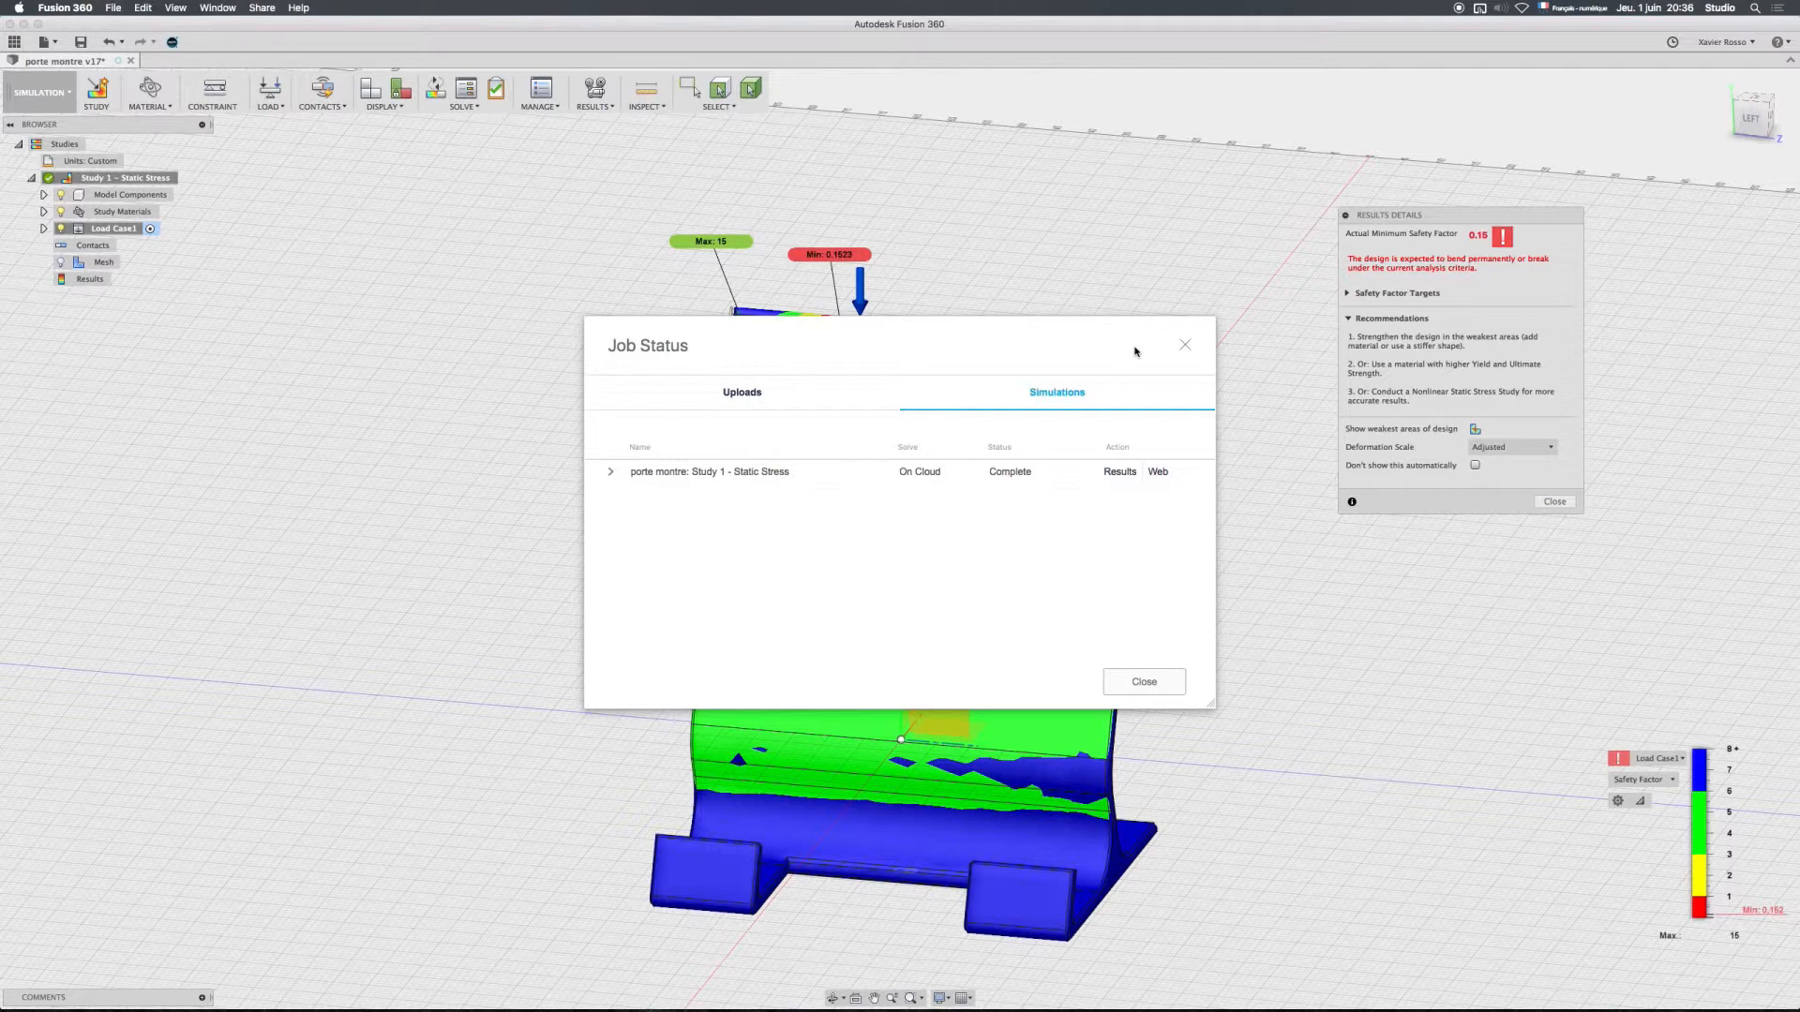
left_click(1554, 501)
left_click(1185, 345)
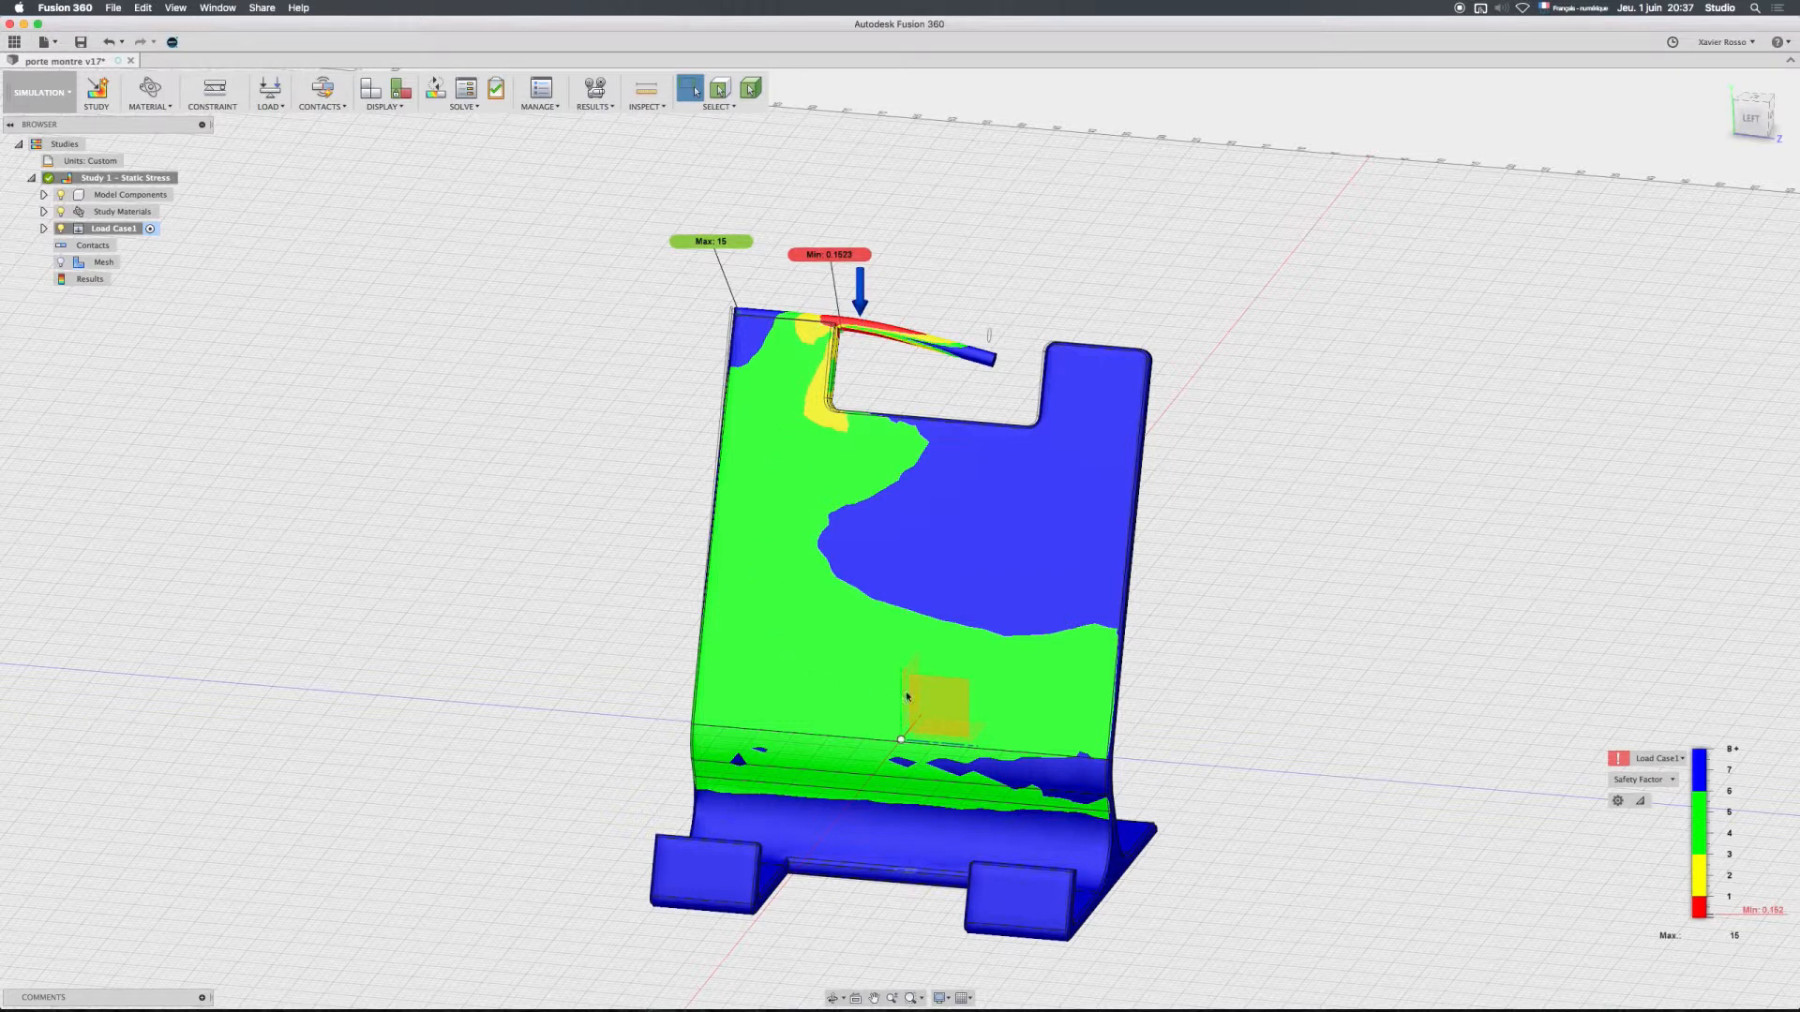
Examine the stress, displacement and reaction force result plots of the solved study
left_click(1673, 780)
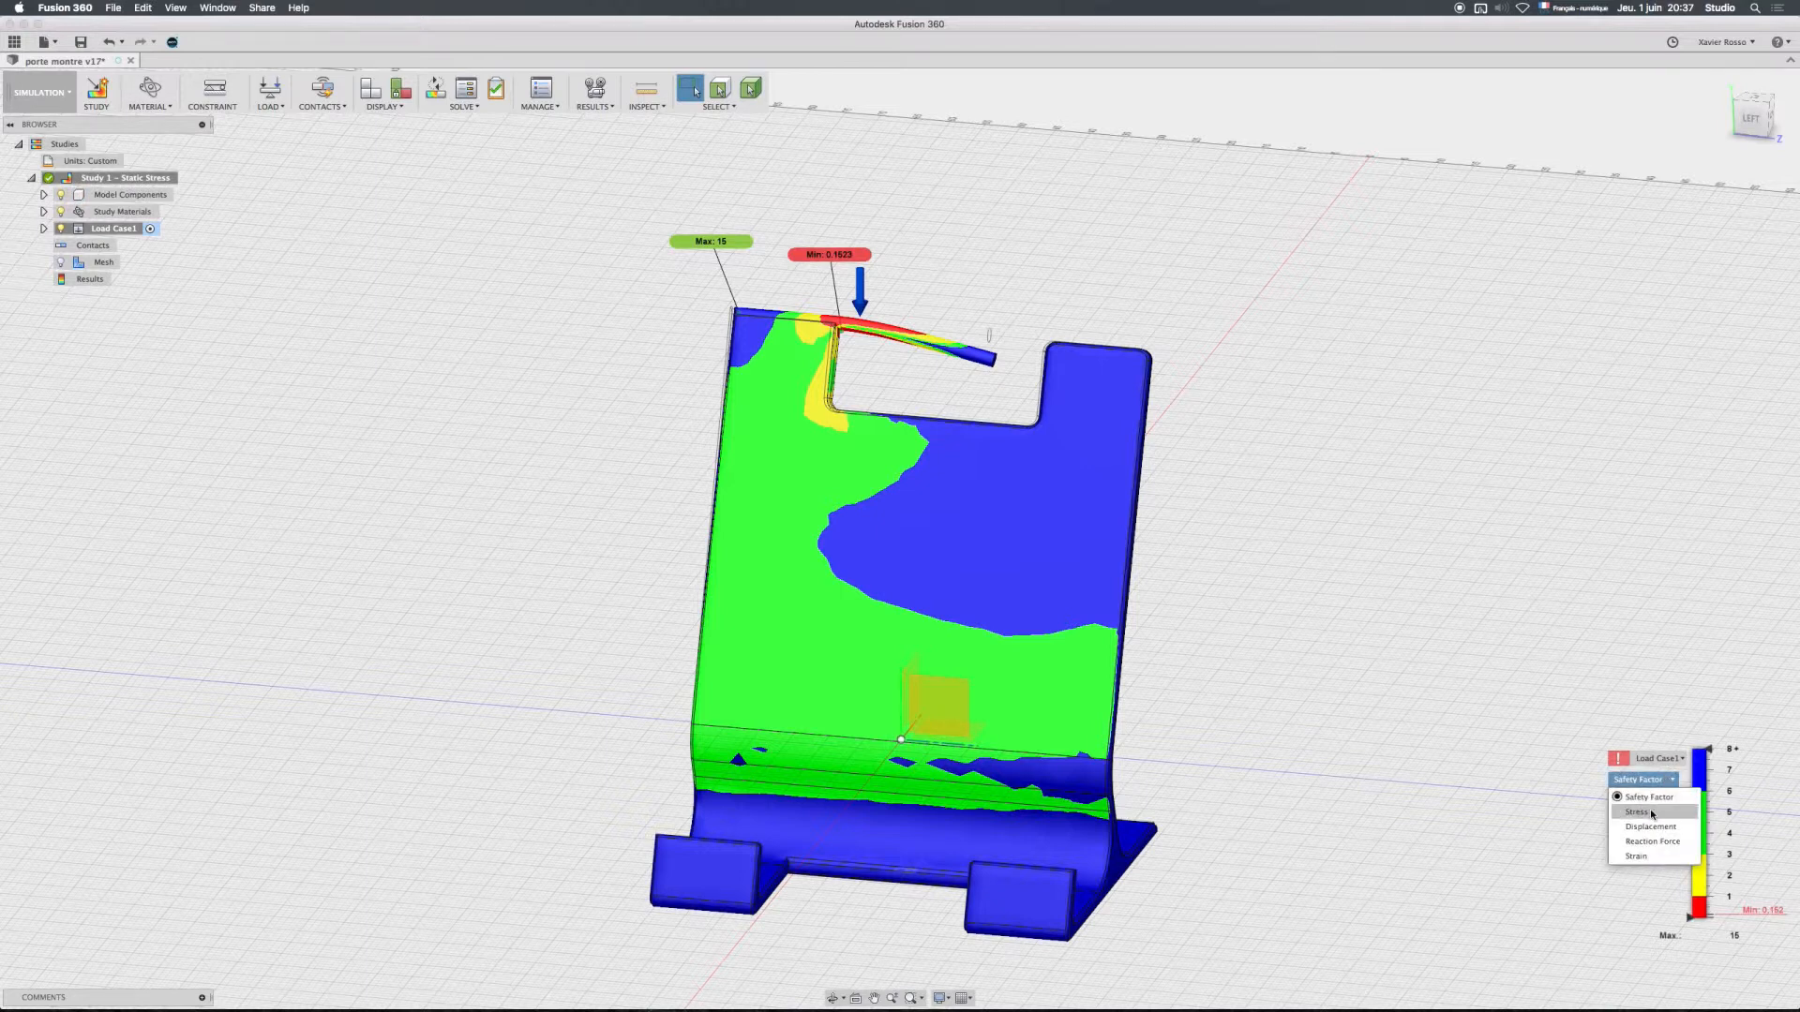
left_click(1651, 815)
left_click(1652, 781)
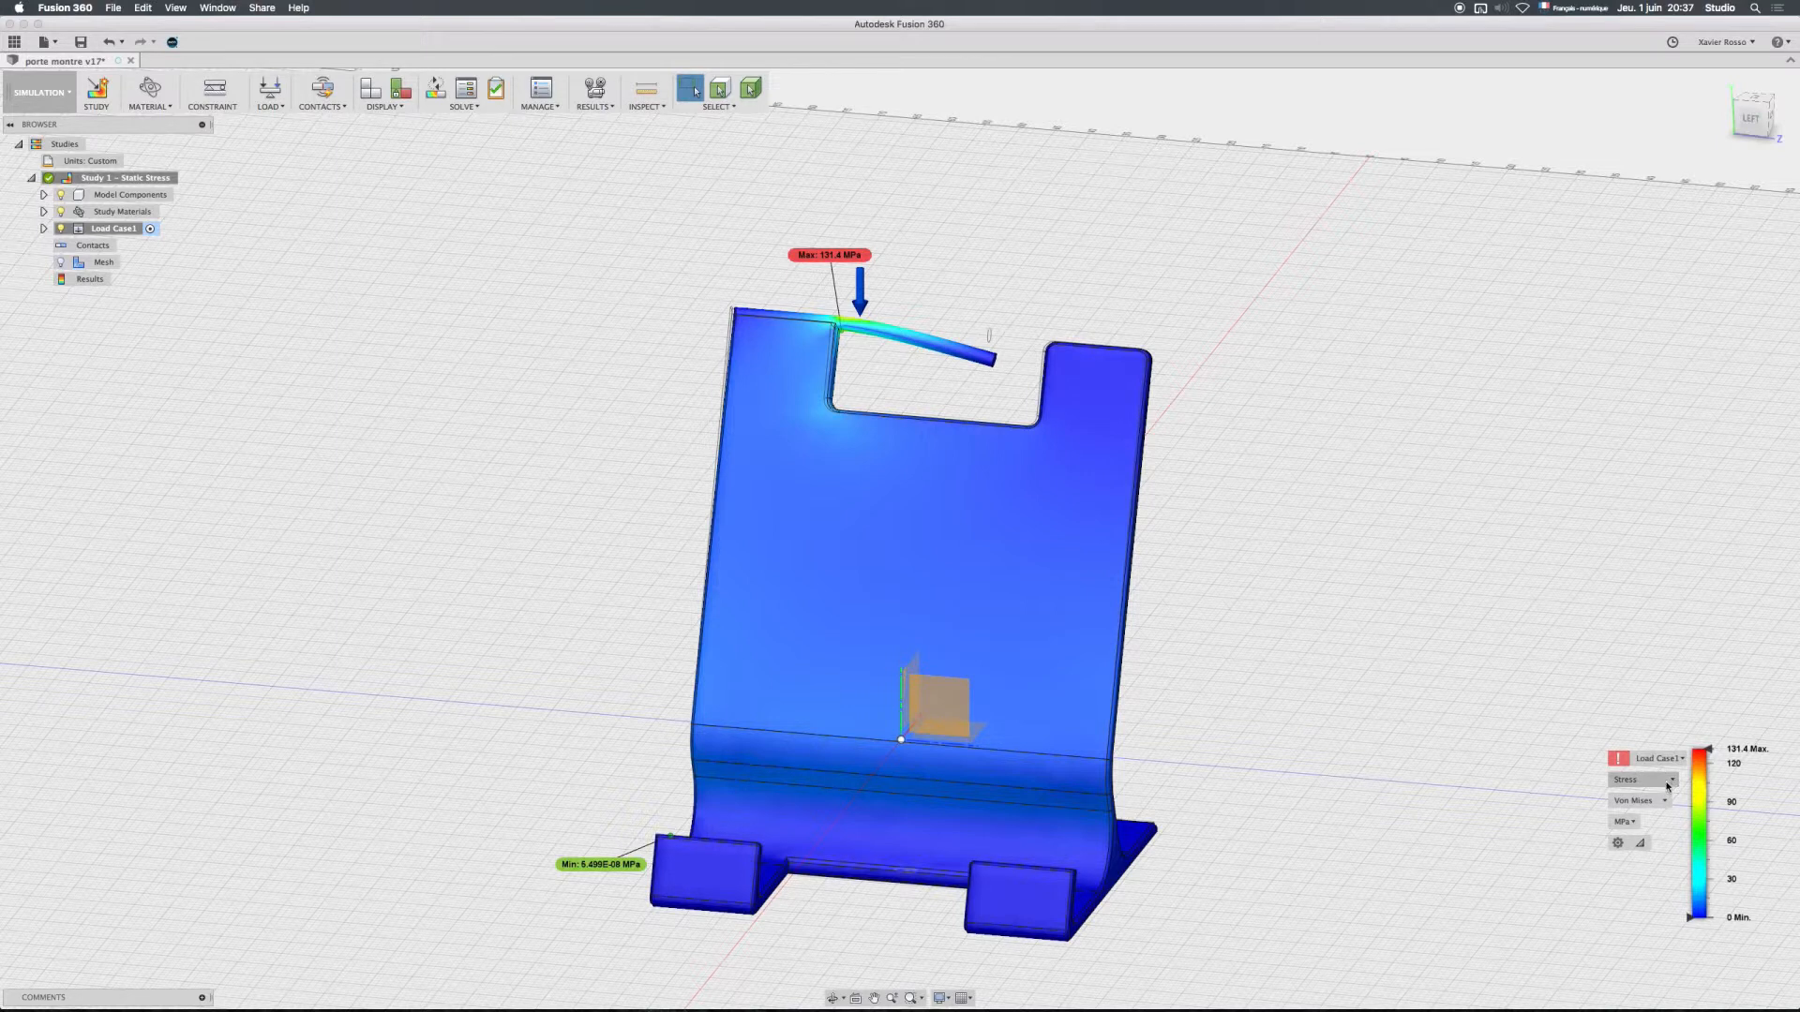
left_click(1650, 826)
left_click(1648, 780)
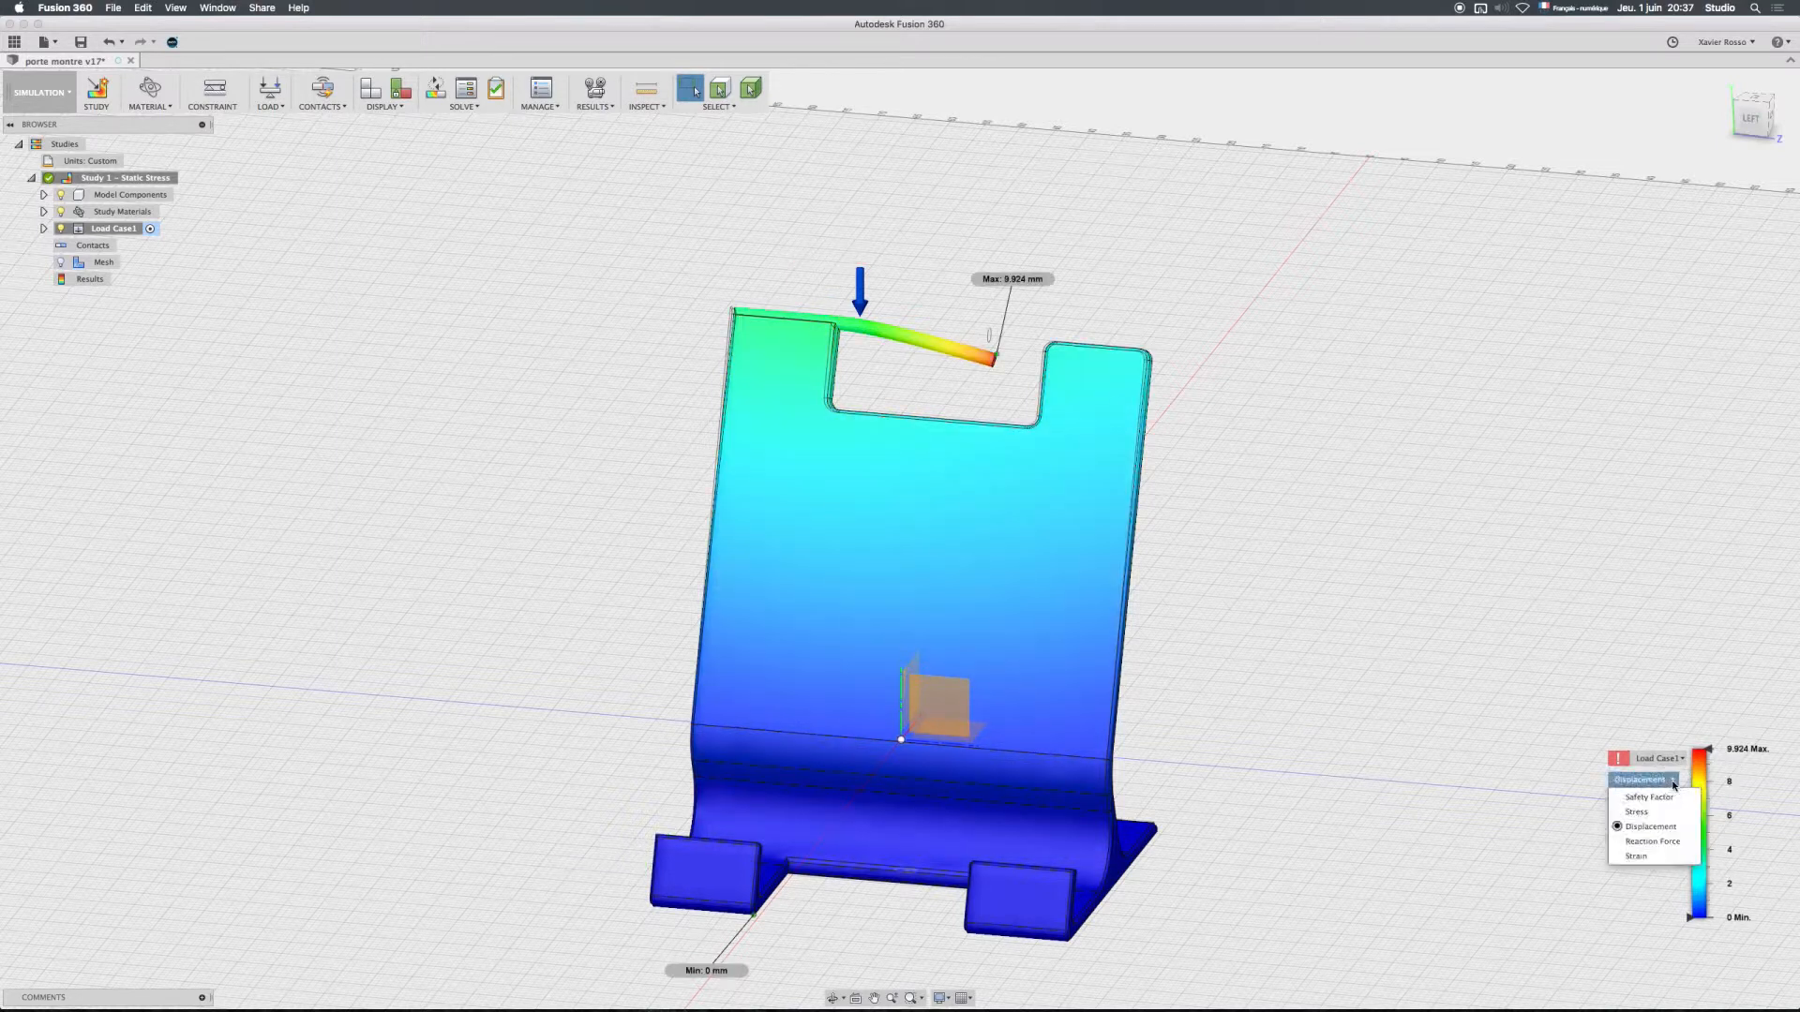
left_click(1653, 841)
left_click(1646, 780)
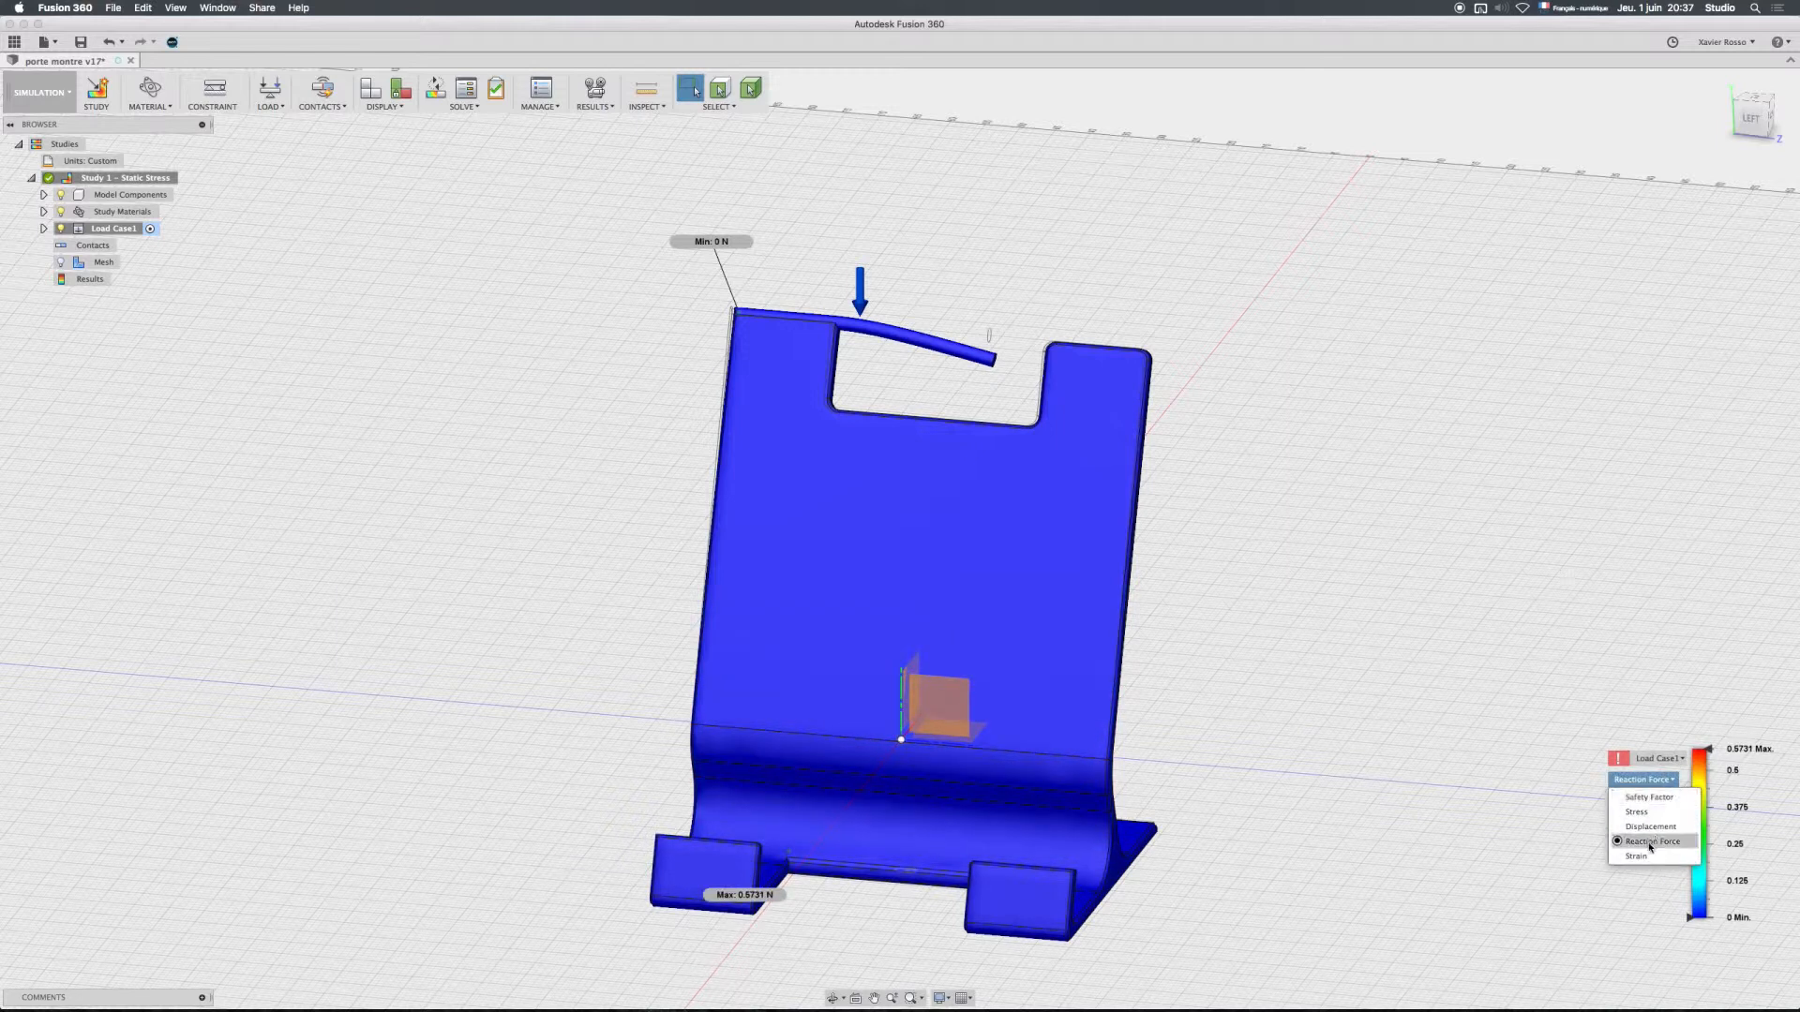